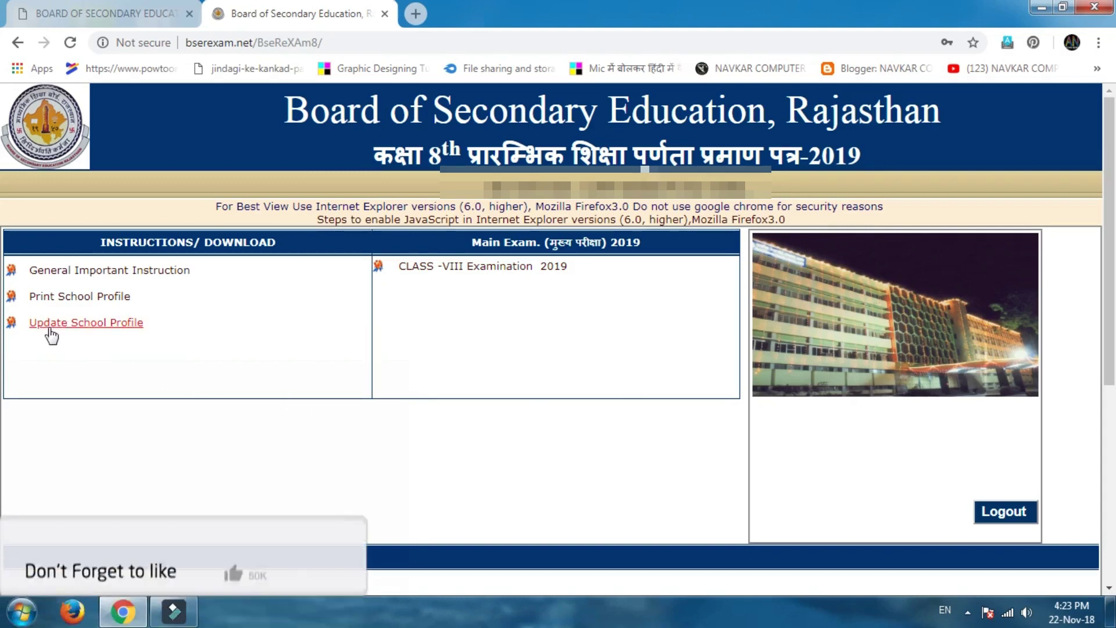
left_click(109, 323)
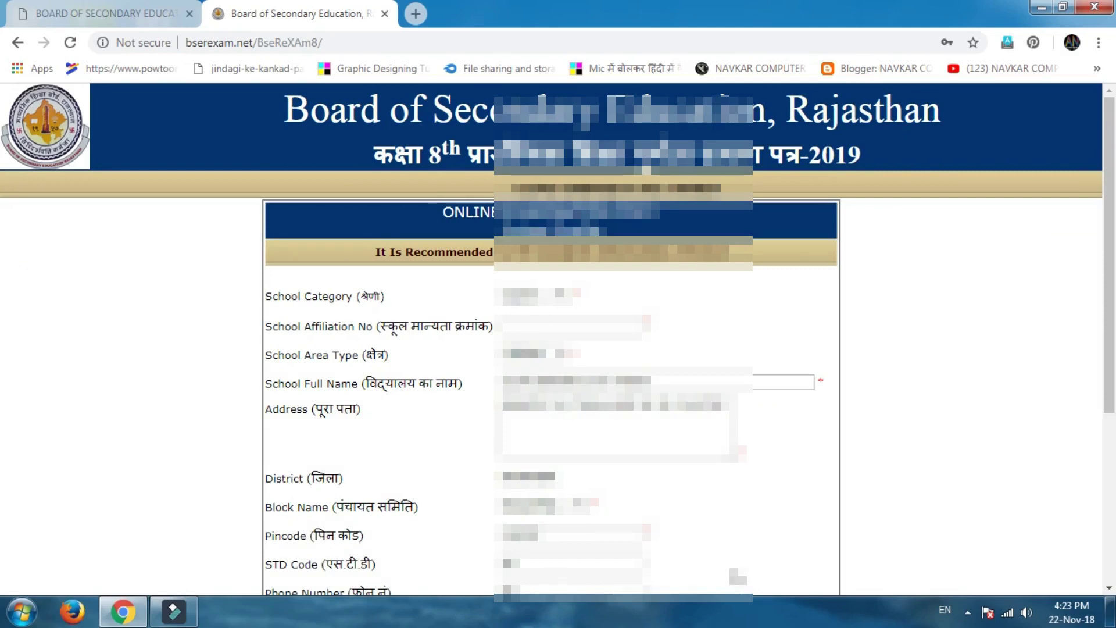
scroll(1014, 480, "down", 5)
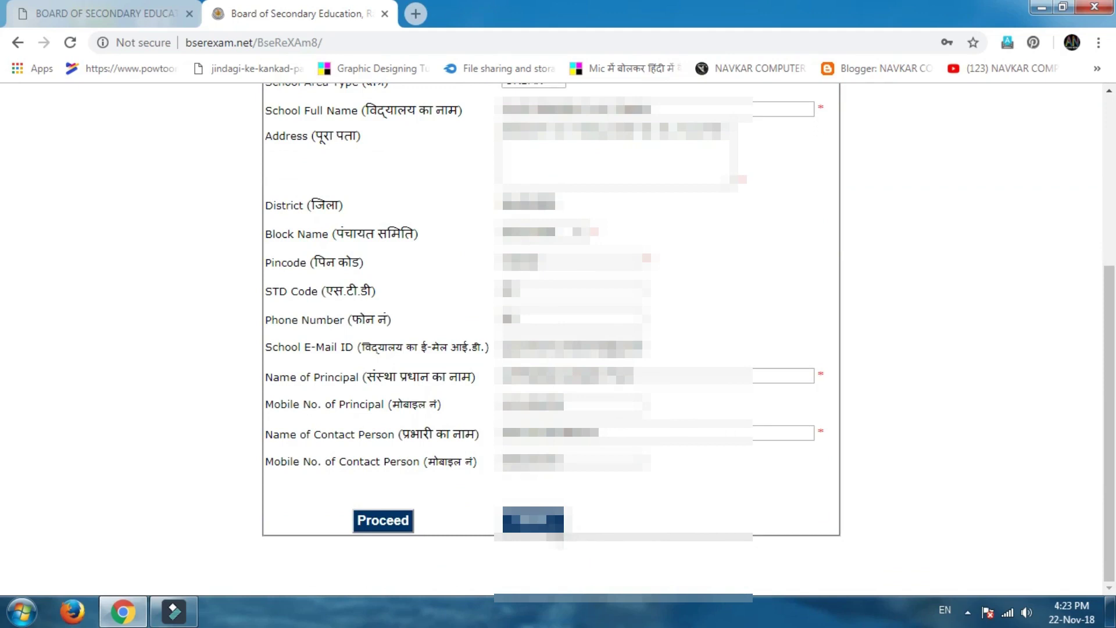
left_click(534, 519)
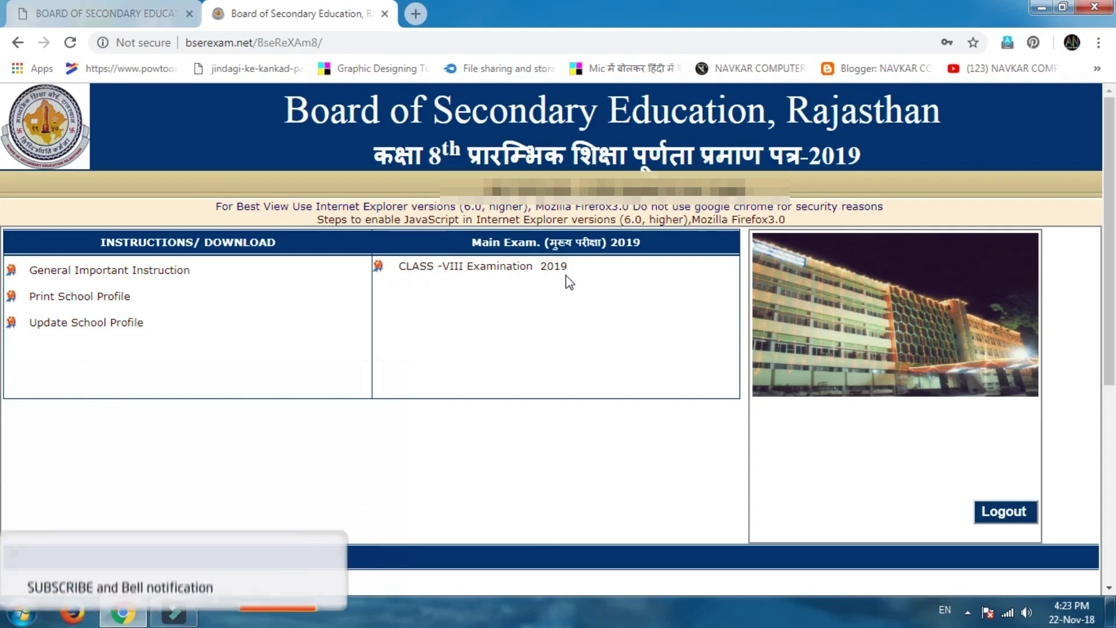
Open CLASS-VIII Examination 2019 and start a new examination form.
left_click(500, 269)
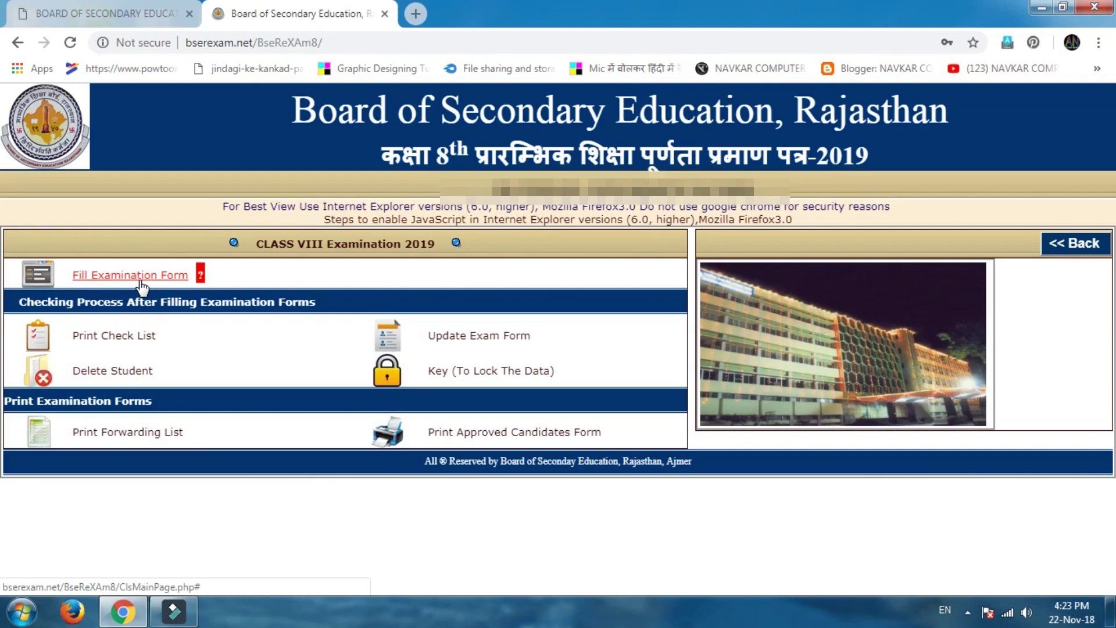
left_click(138, 280)
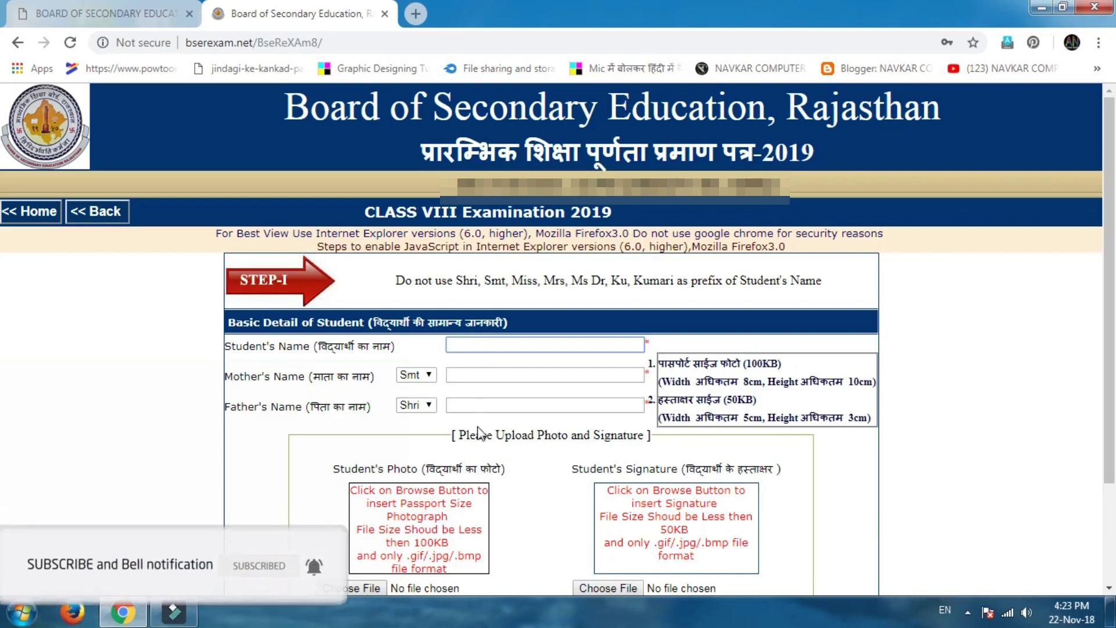
scroll(459, 500, "down", 2)
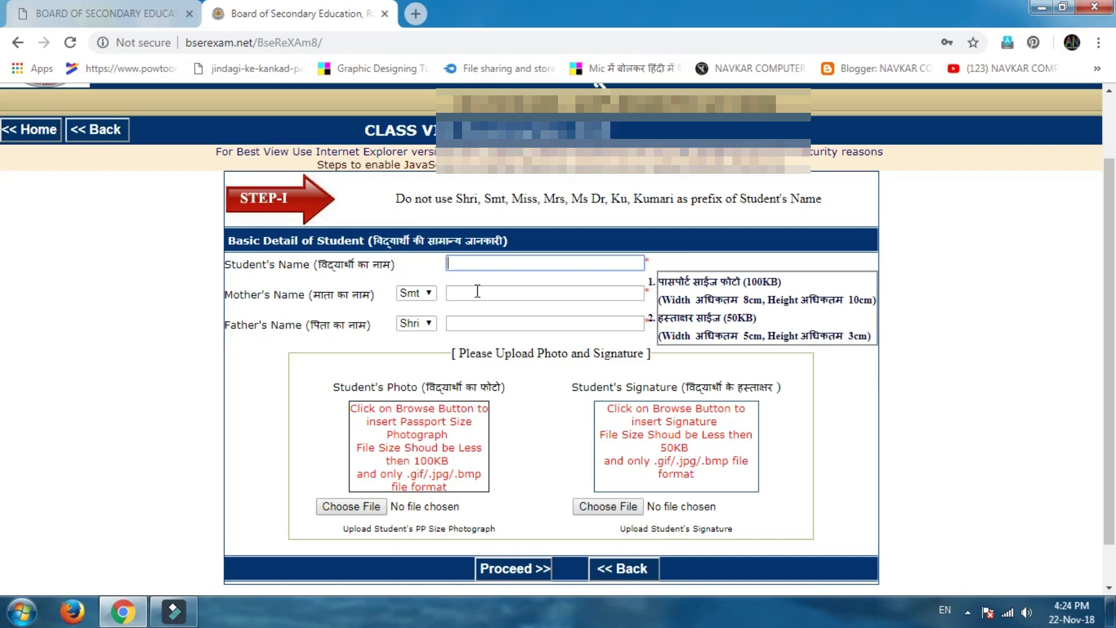
Enter the student's name, the mother's name and the father's name in the Step-I form.
left_click(477, 267)
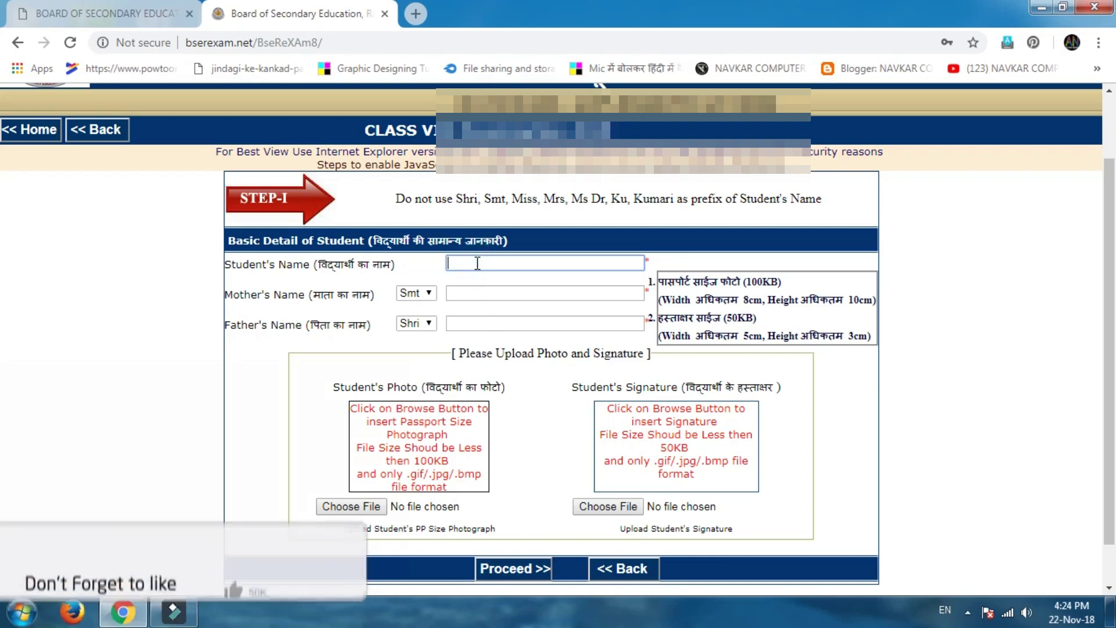
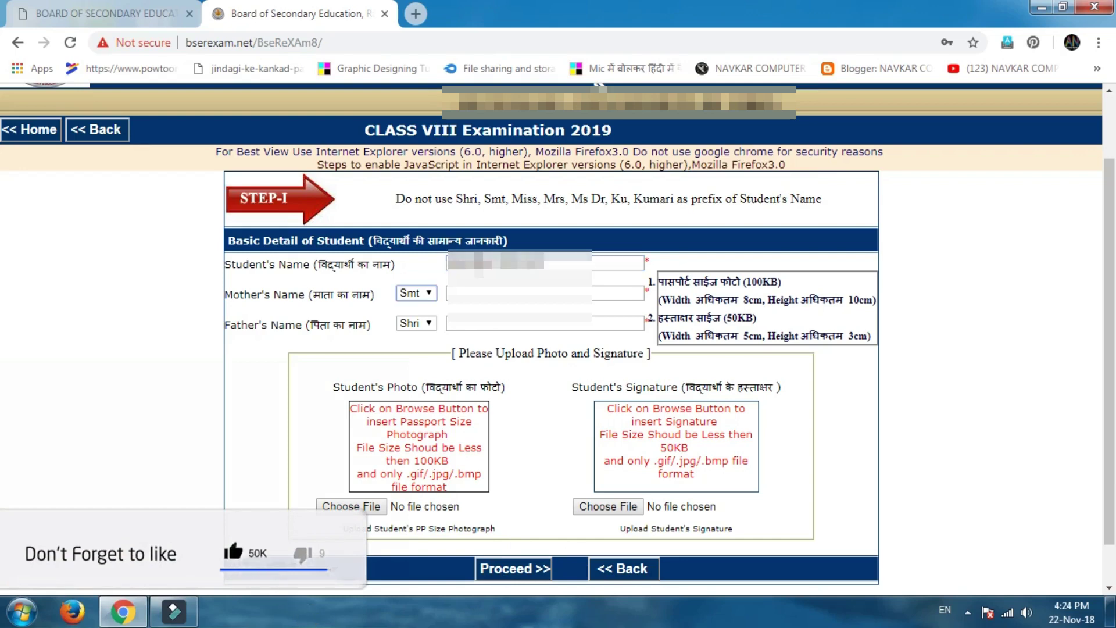
key("Tab")
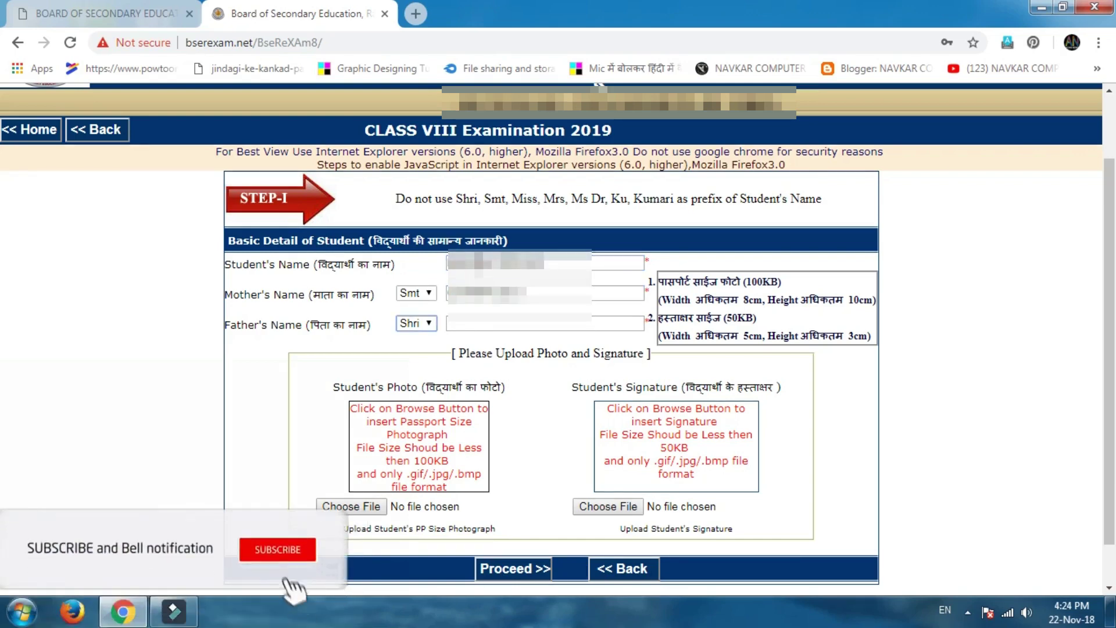
key("Tab")
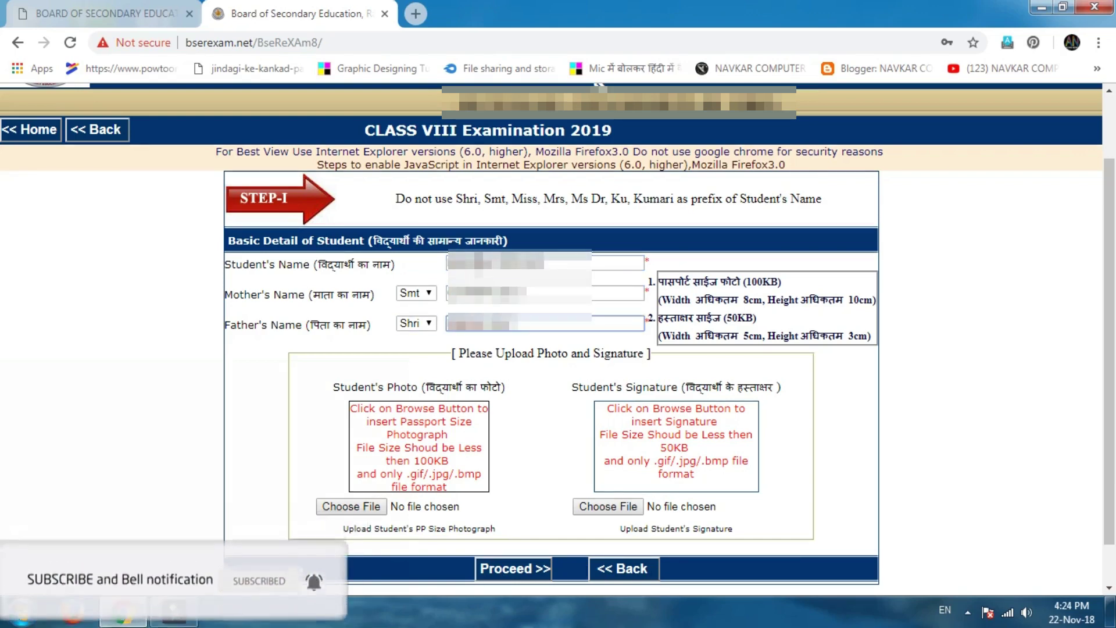
Upload the student's photo Untitled-1 copy 24.jpg from Pictures > 8TH BOARD PHOTO AND SIGN.
left_click(362, 509)
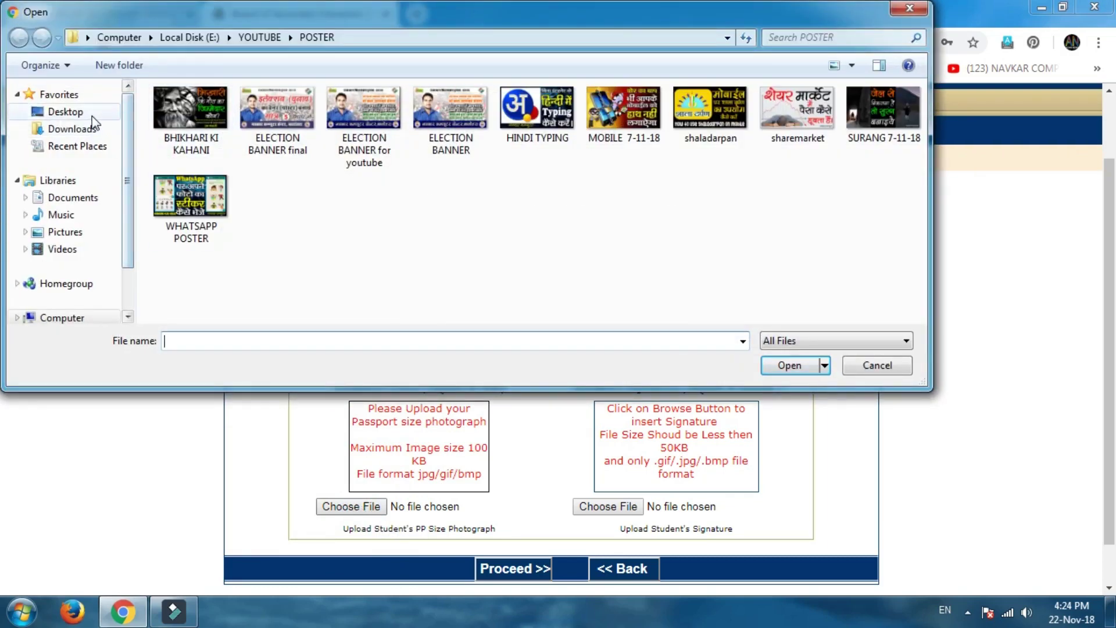
left_click(96, 112)
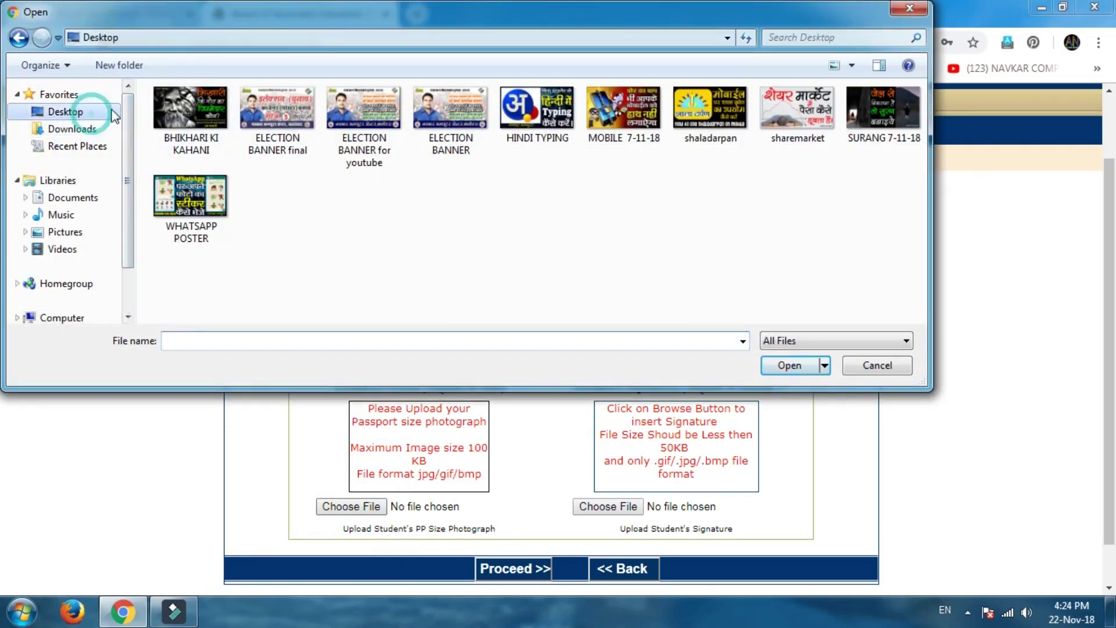
left_click(88, 232)
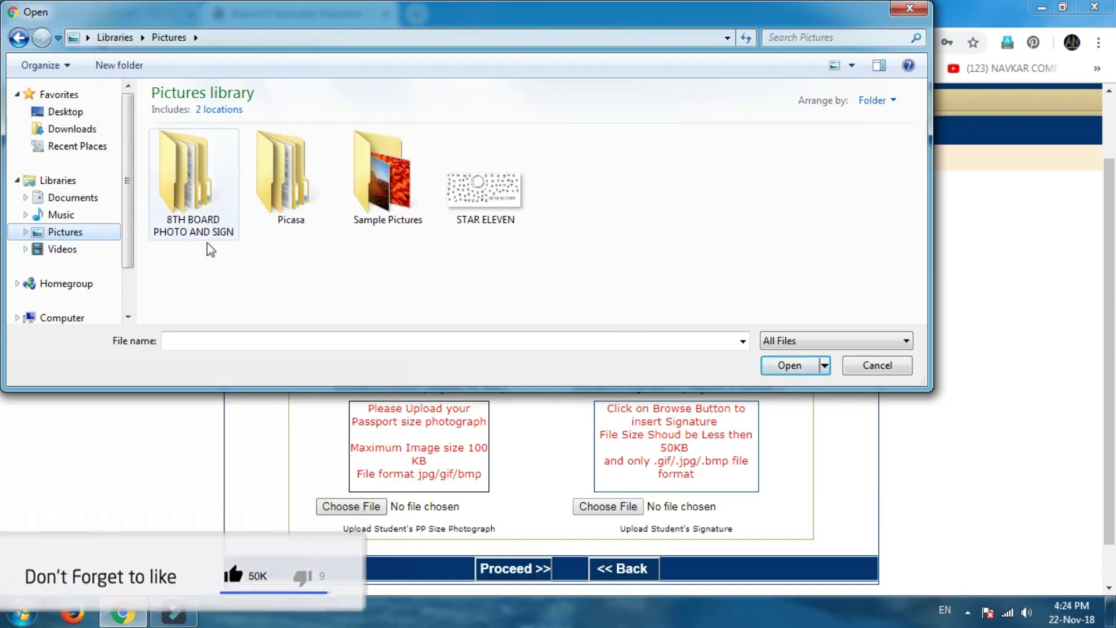
left_click(201, 214)
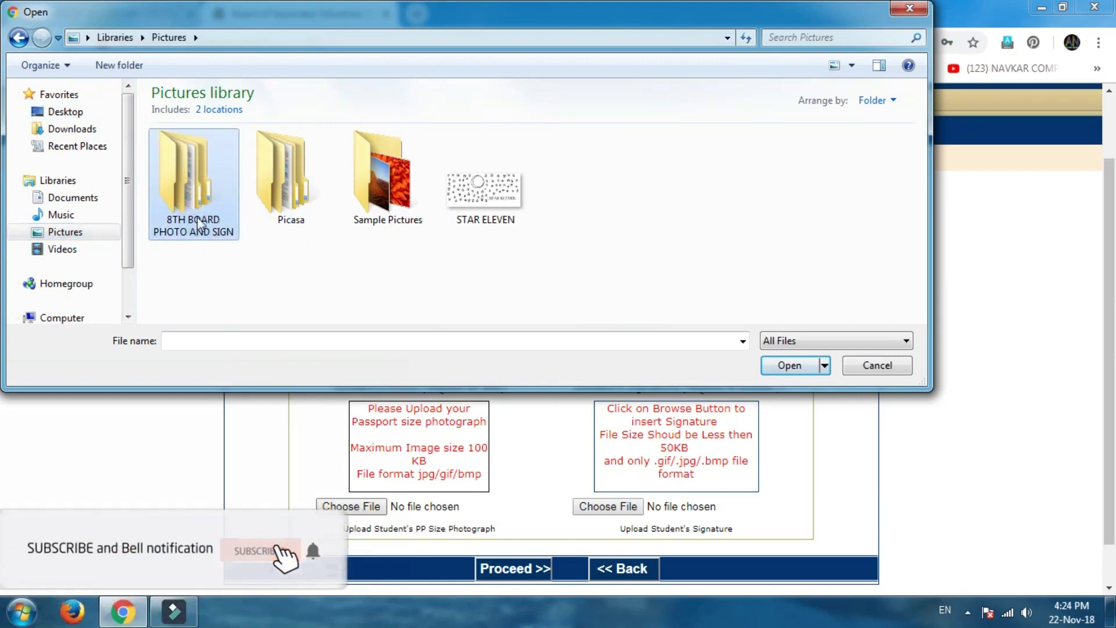
double_click(193, 197)
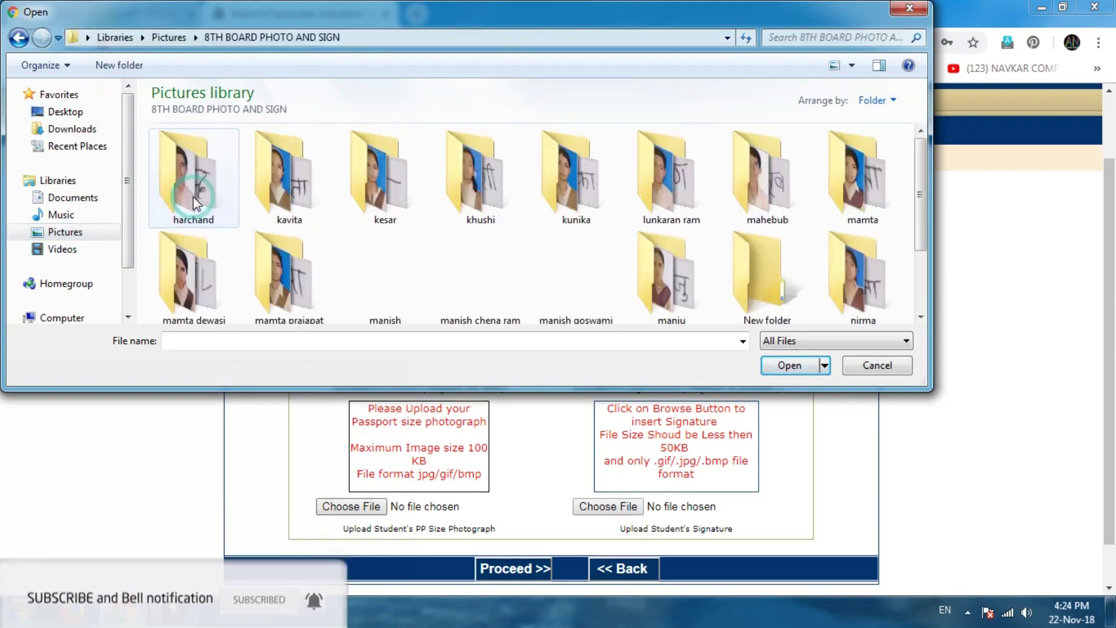
left_click(357, 200)
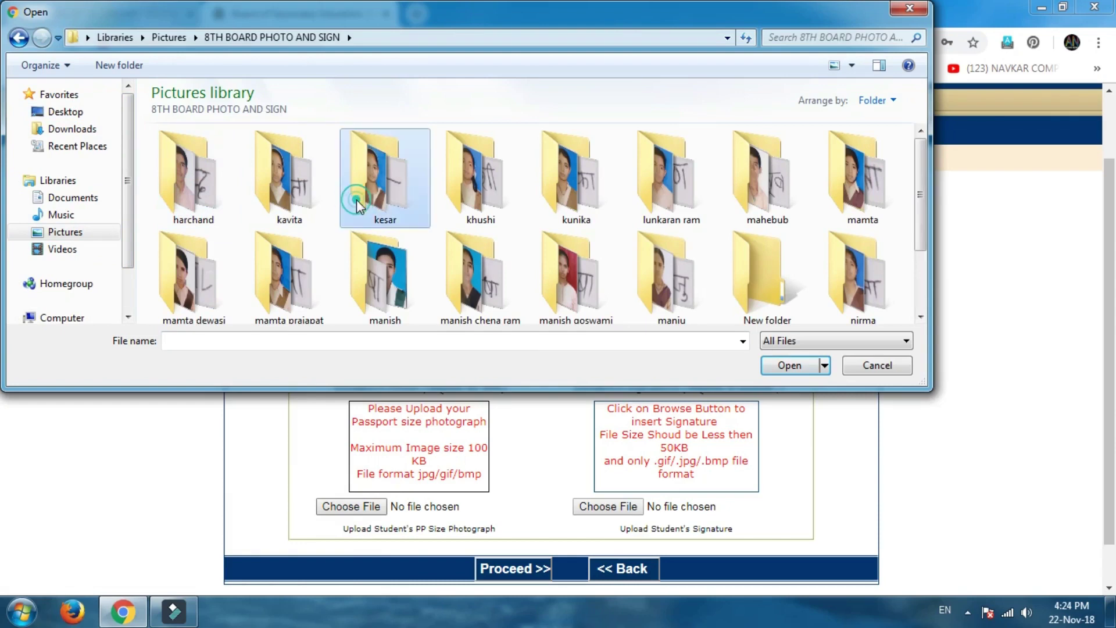
left_click(298, 308)
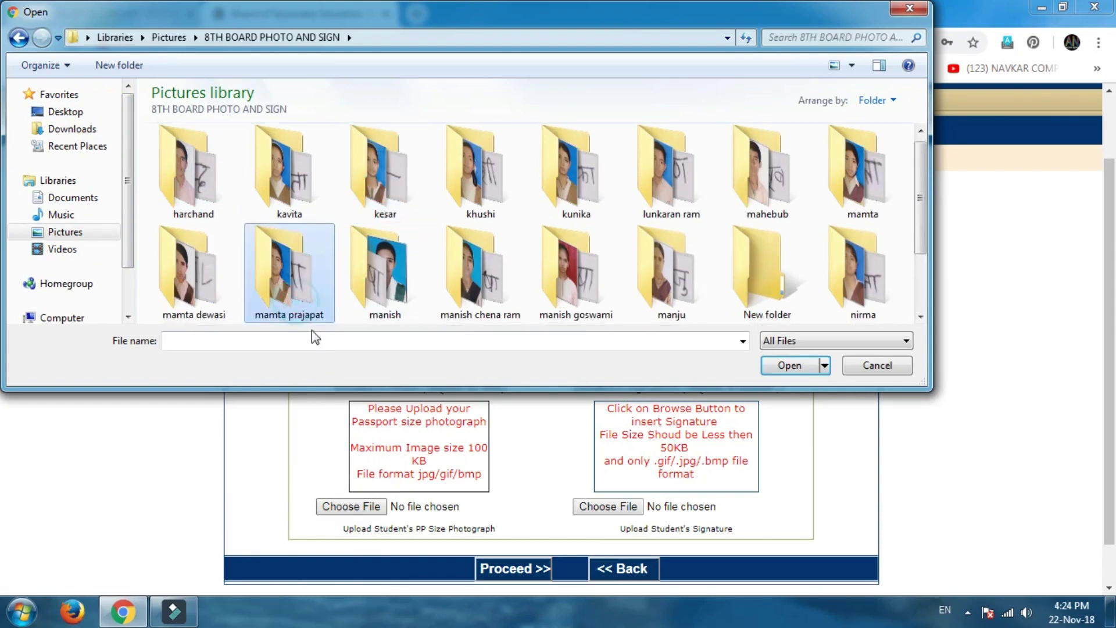
double_click(386, 288)
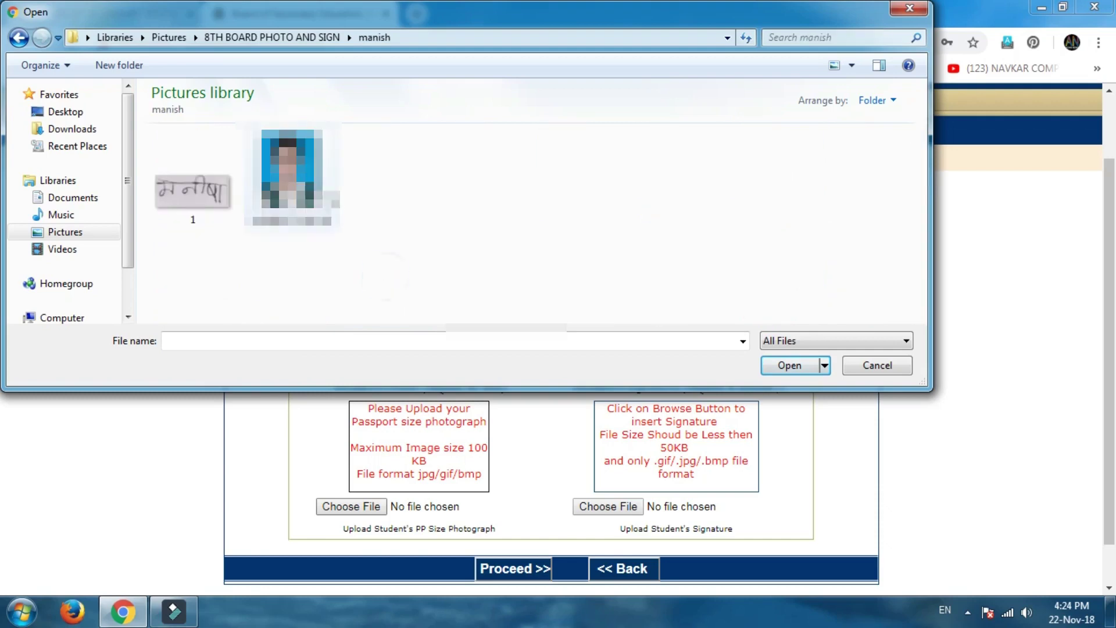
left_click(292, 175)
left_click(788, 365)
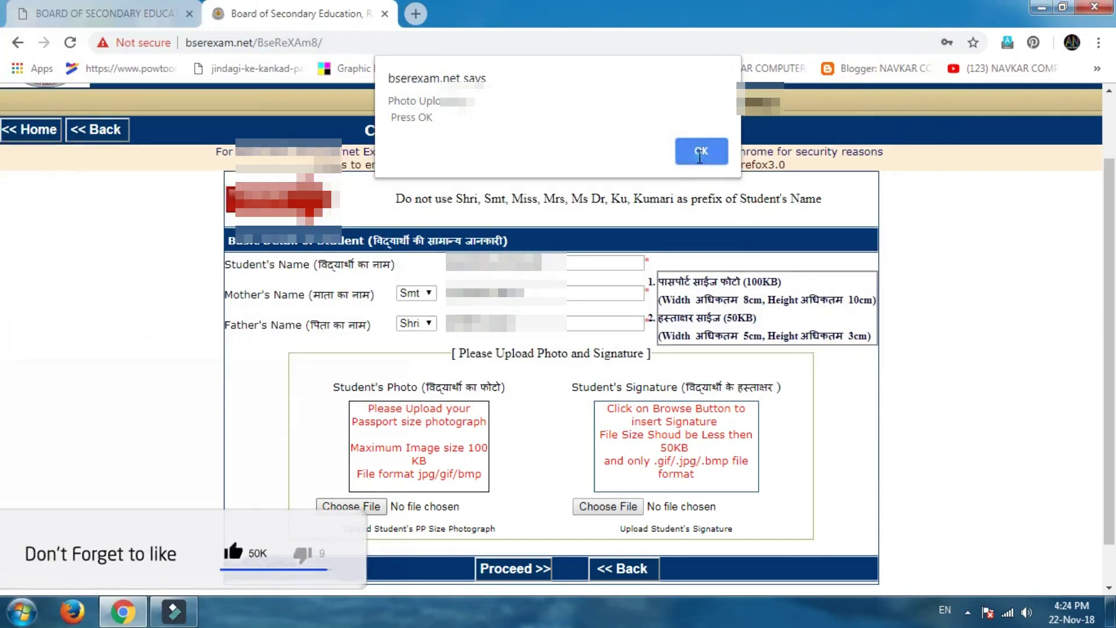
left_click(716, 152)
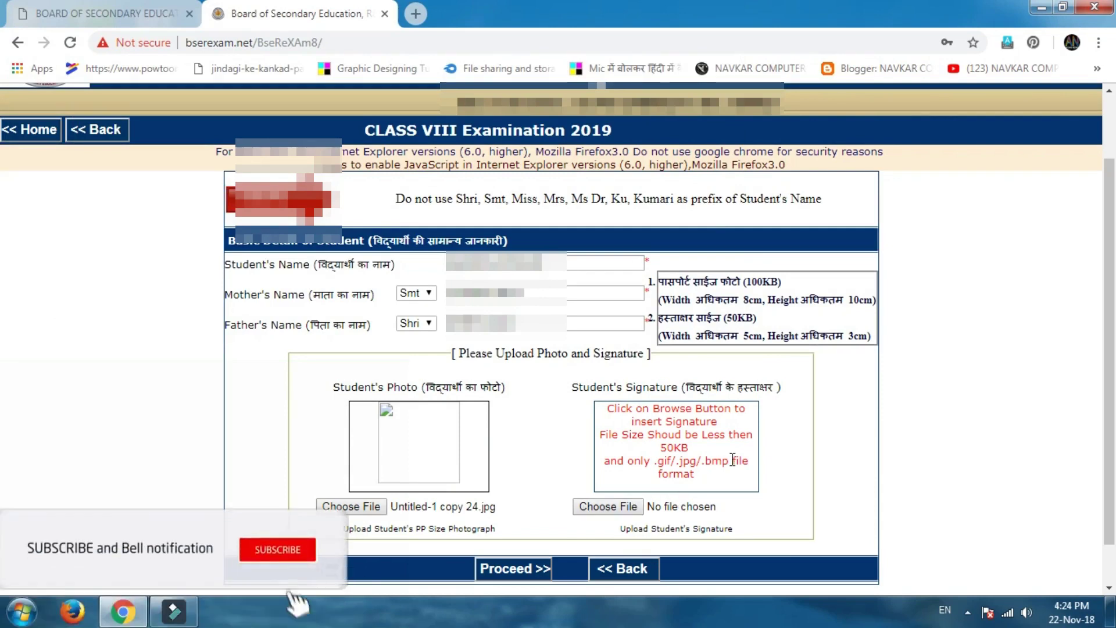
Upload the student's signature image 1.jpg from the same folder.
left_click(600, 508)
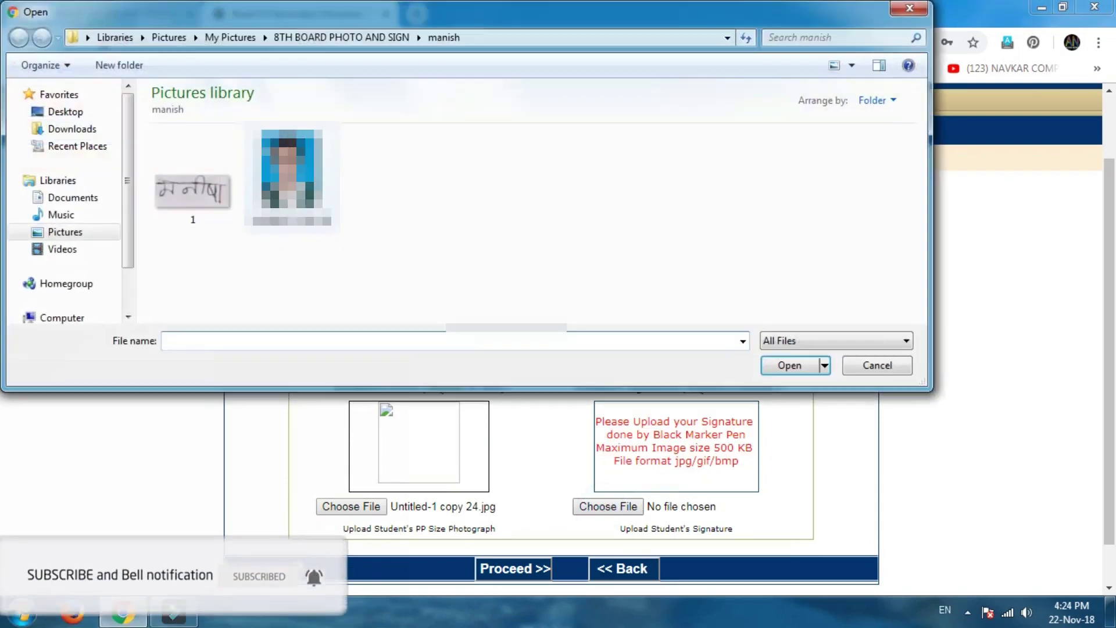
left_click(218, 197)
left_click(796, 369)
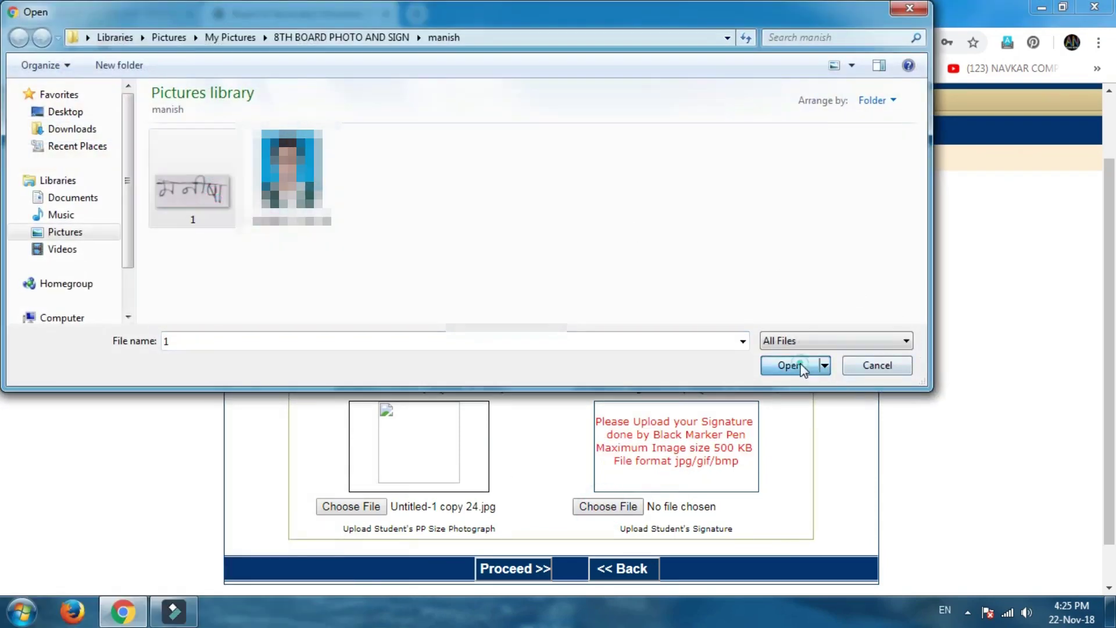
left_click(701, 151)
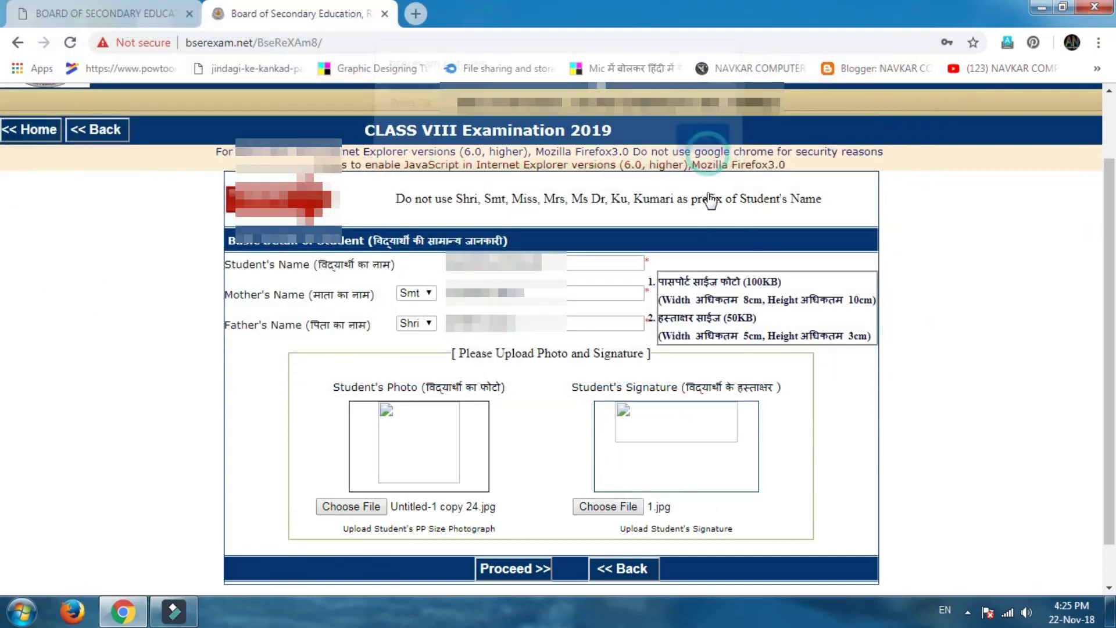
Proceed to Step II and enter the scholar register number.
left_click(520, 570)
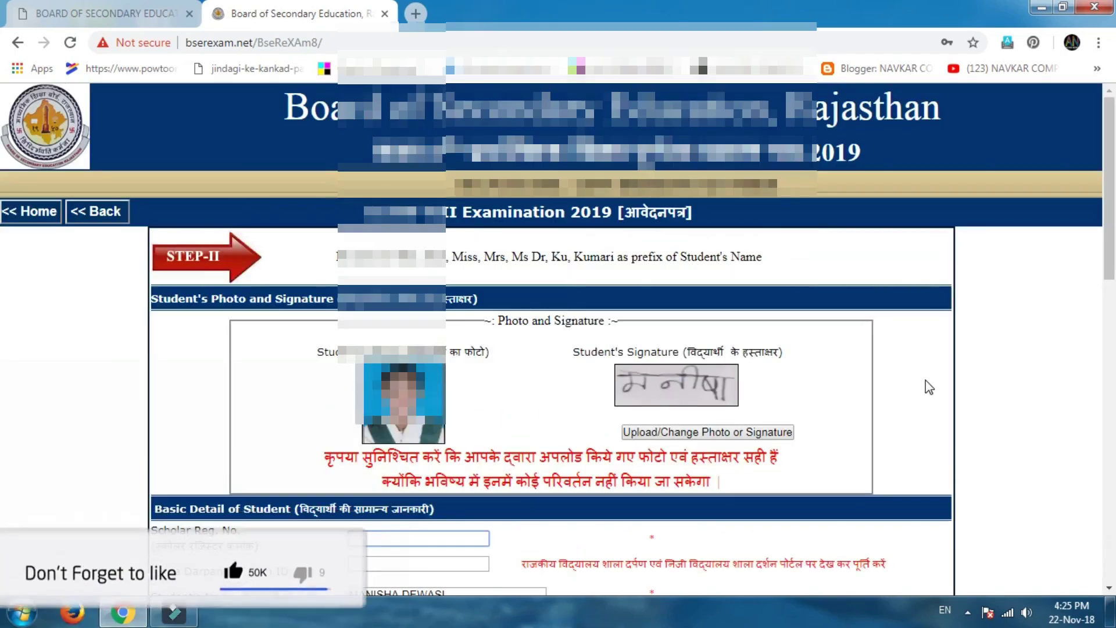
left_click_drag(1108, 150, 1114, 324)
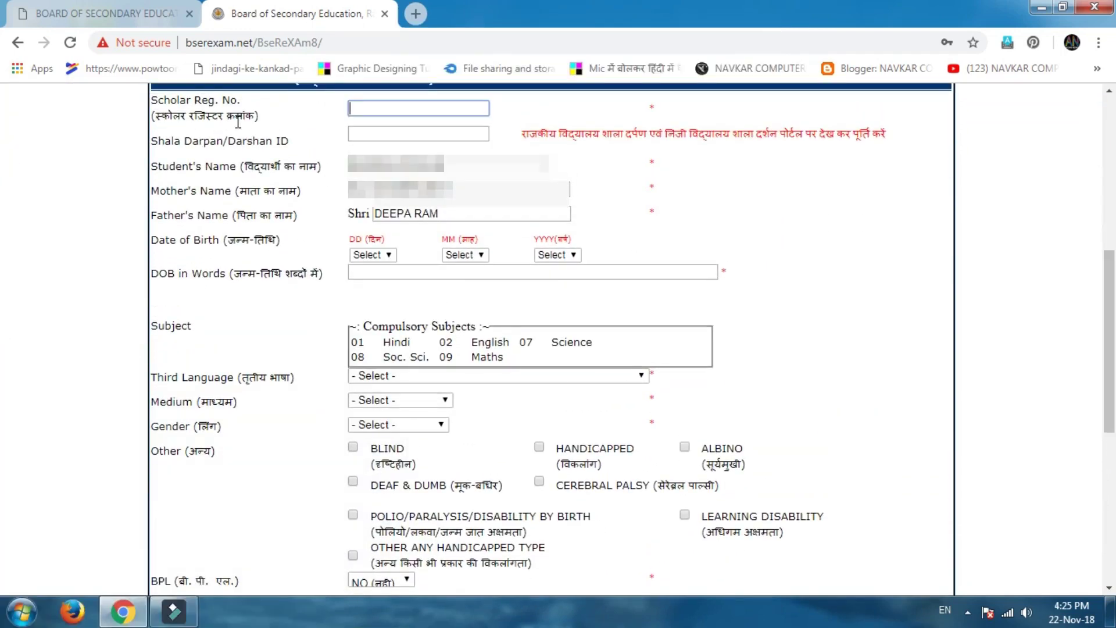
left_click(364, 109)
key("Tab")
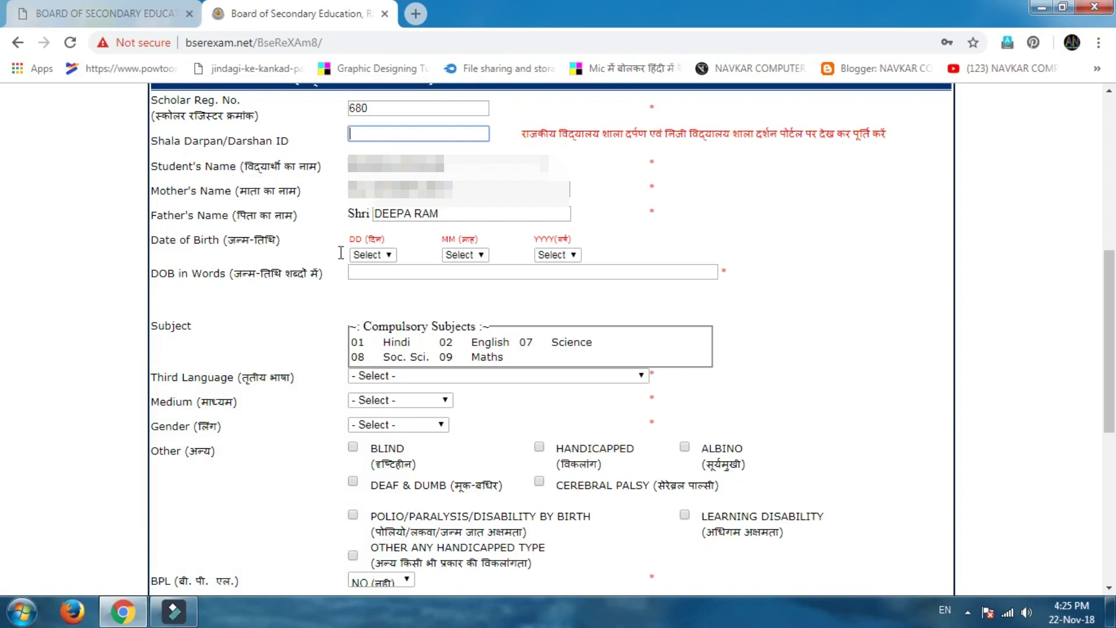
left_click(378, 256)
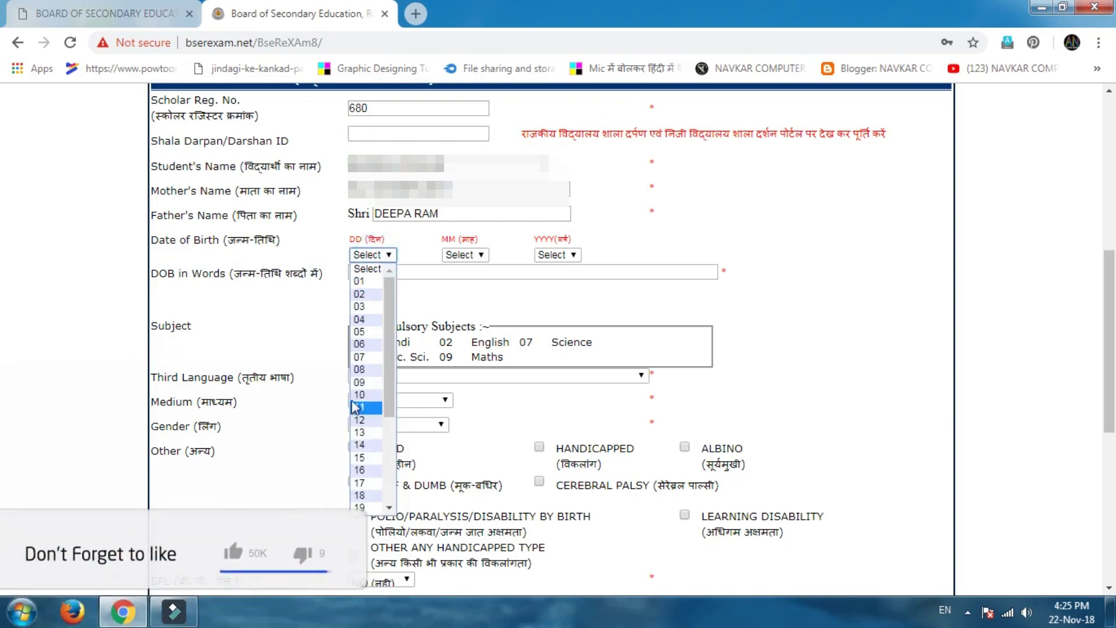
left_click(357, 395)
left_click(463, 254)
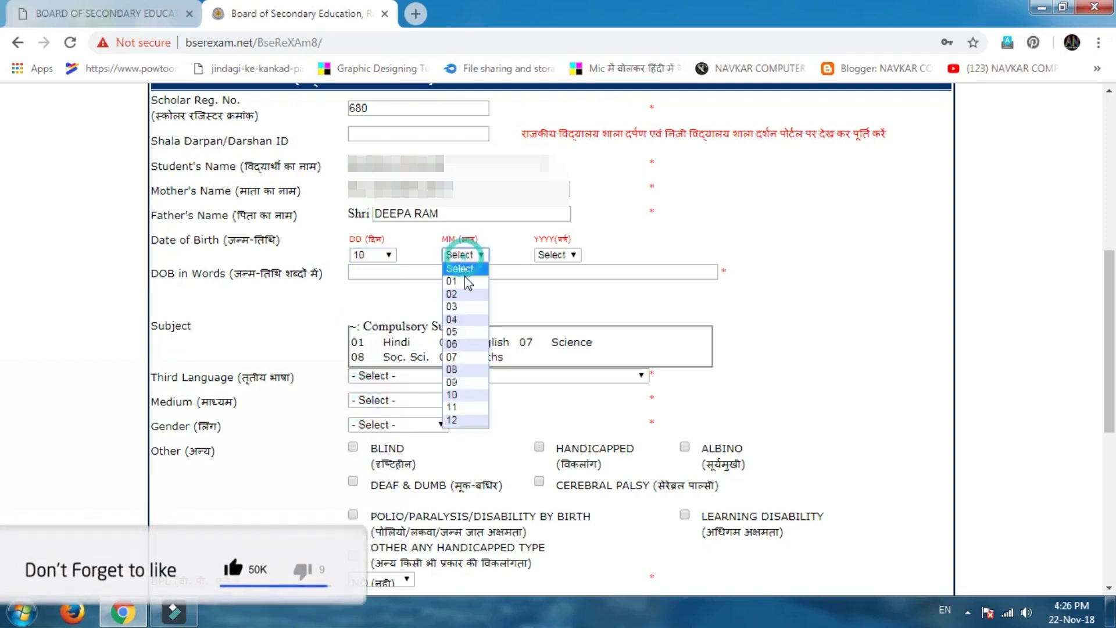
left_click(456, 369)
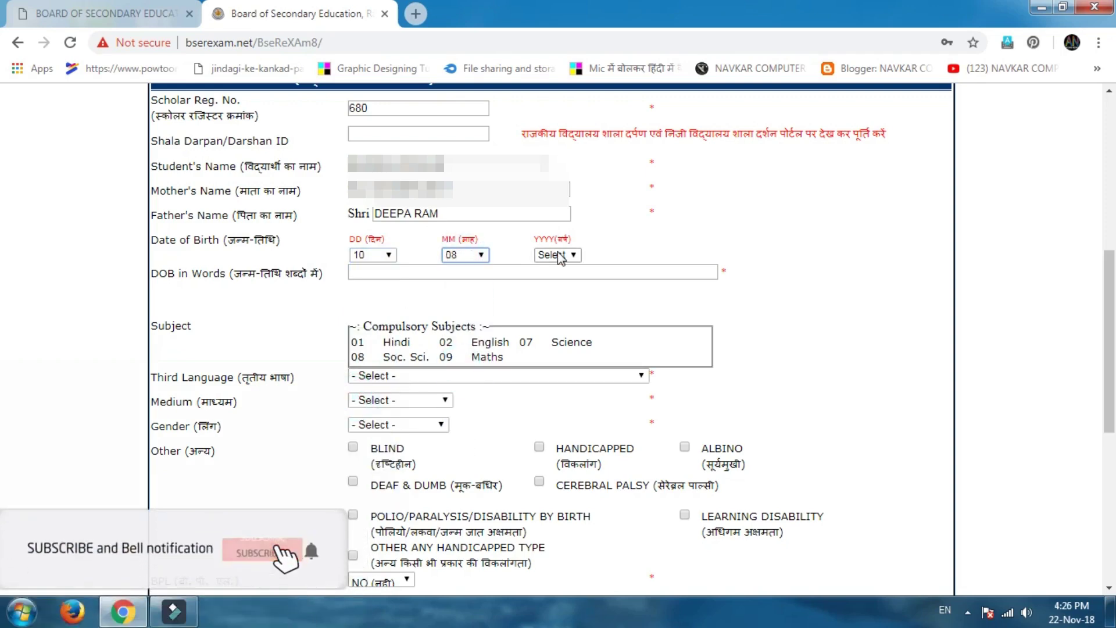
left_click(556, 255)
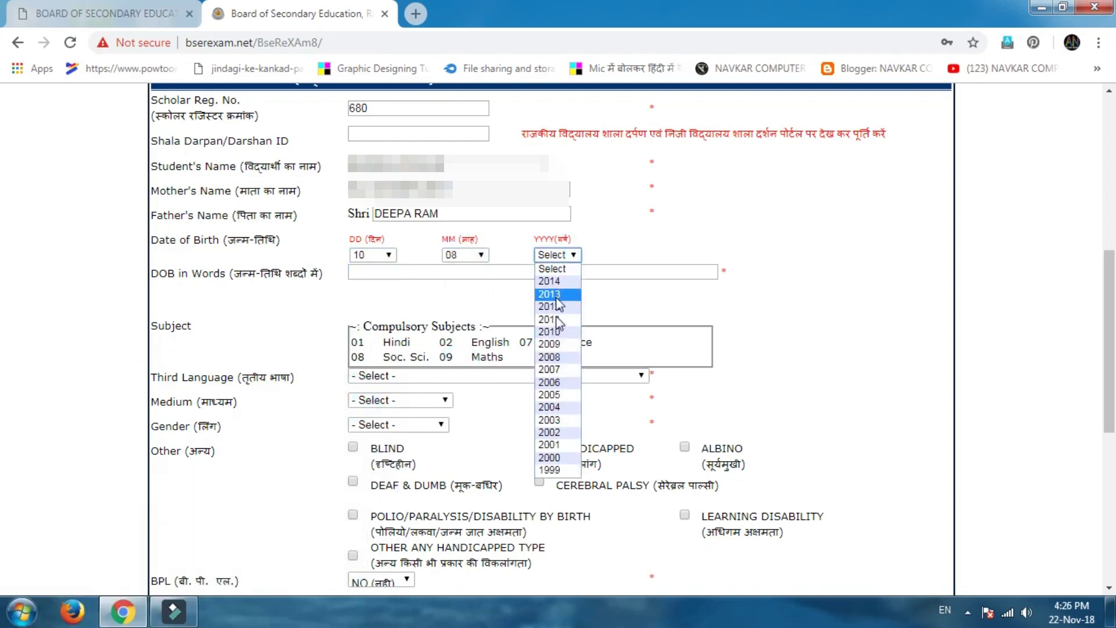
left_click(549, 394)
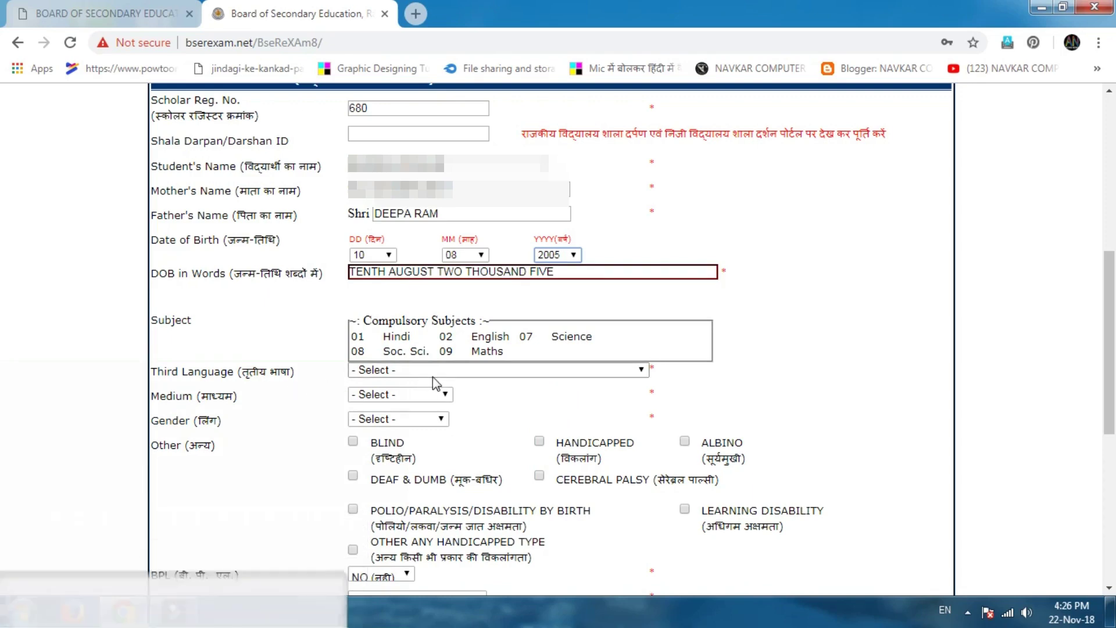
Choose SANSKRIT as third language, HINDI medium and FEMALE gender.
left_click(469, 370)
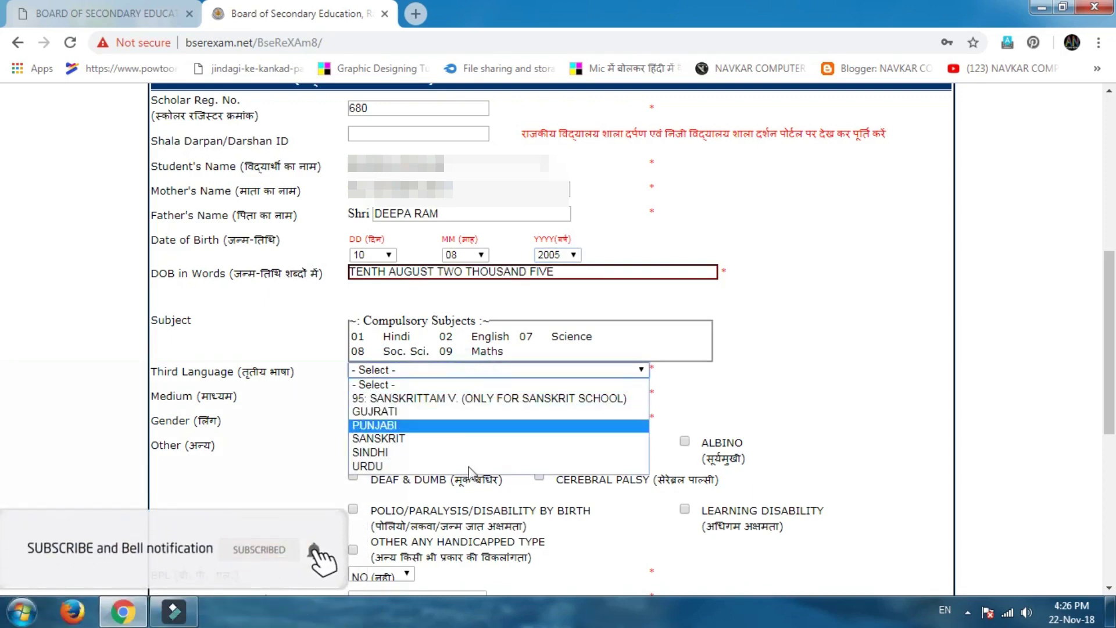
left_click(417, 440)
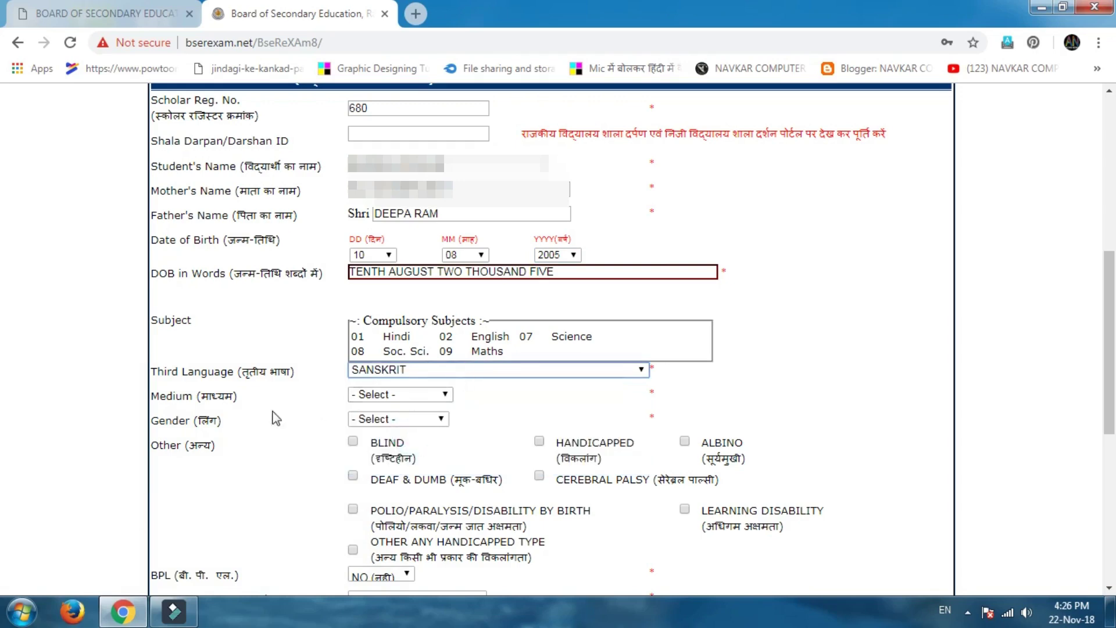
left_click(409, 395)
left_click(384, 423)
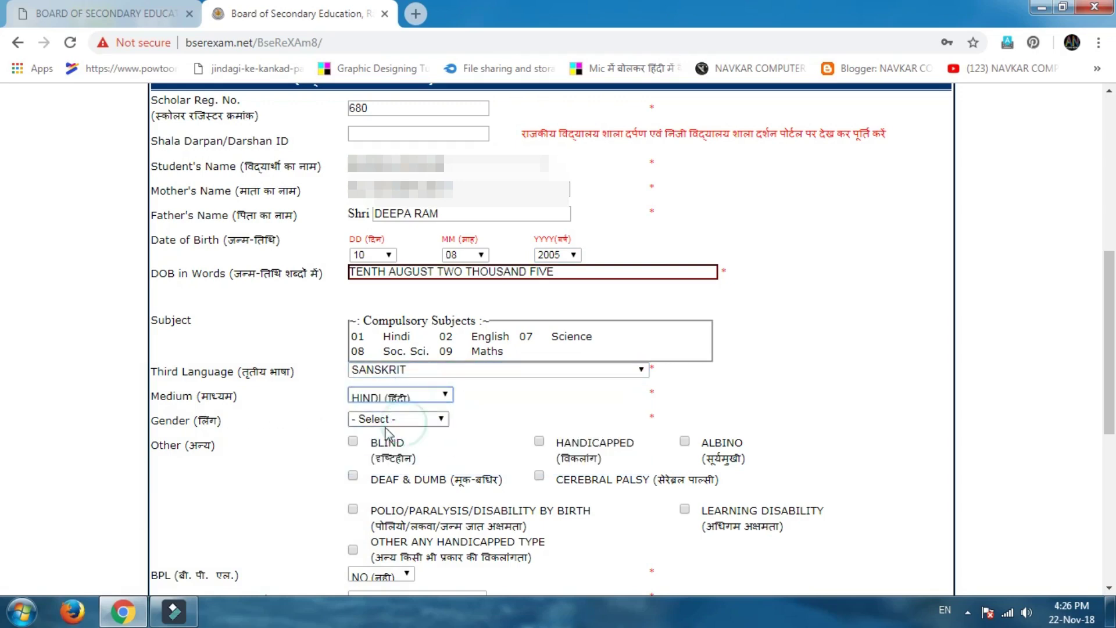
left_click(389, 424)
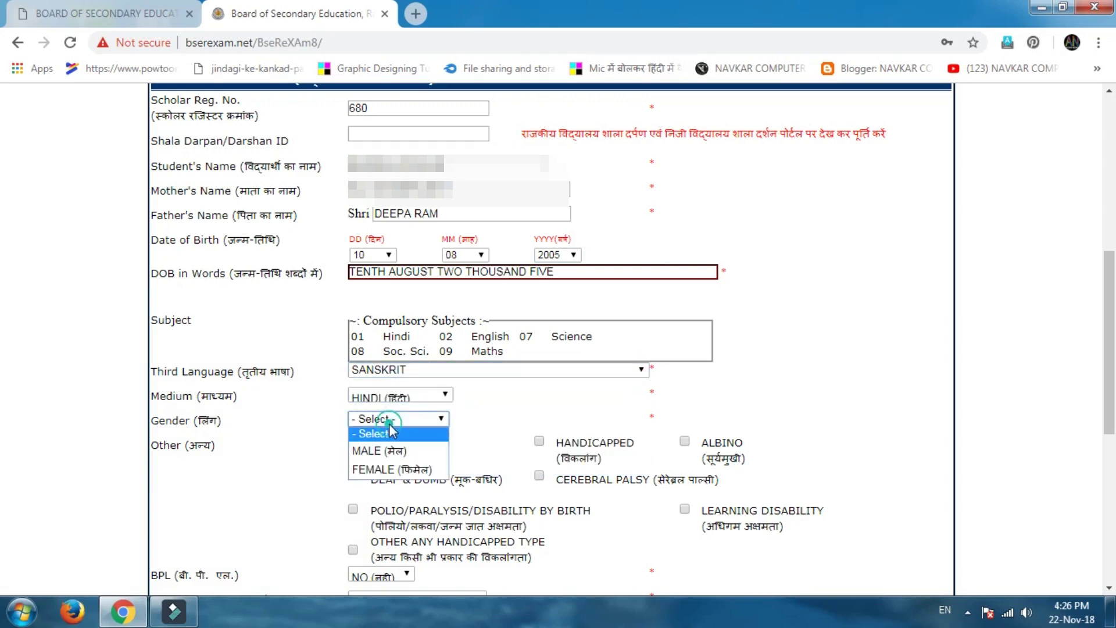
left_click(384, 464)
Keep the BPL status at NO and bring up the caste category choices.
scroll(359, 473, "down", 3)
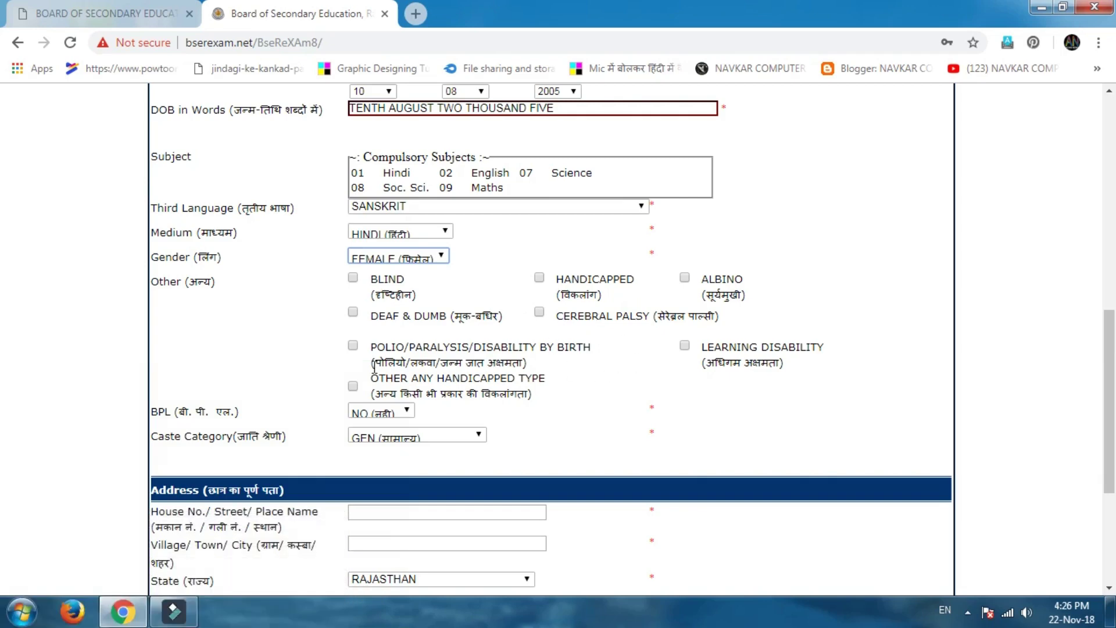
left_click(400, 414)
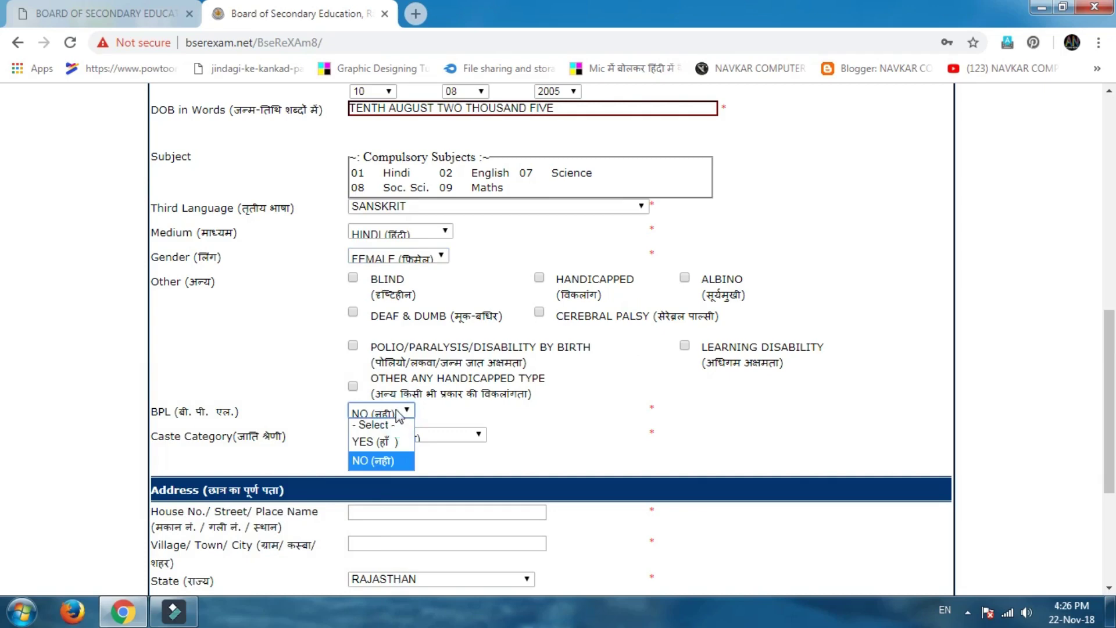
left_click(399, 416)
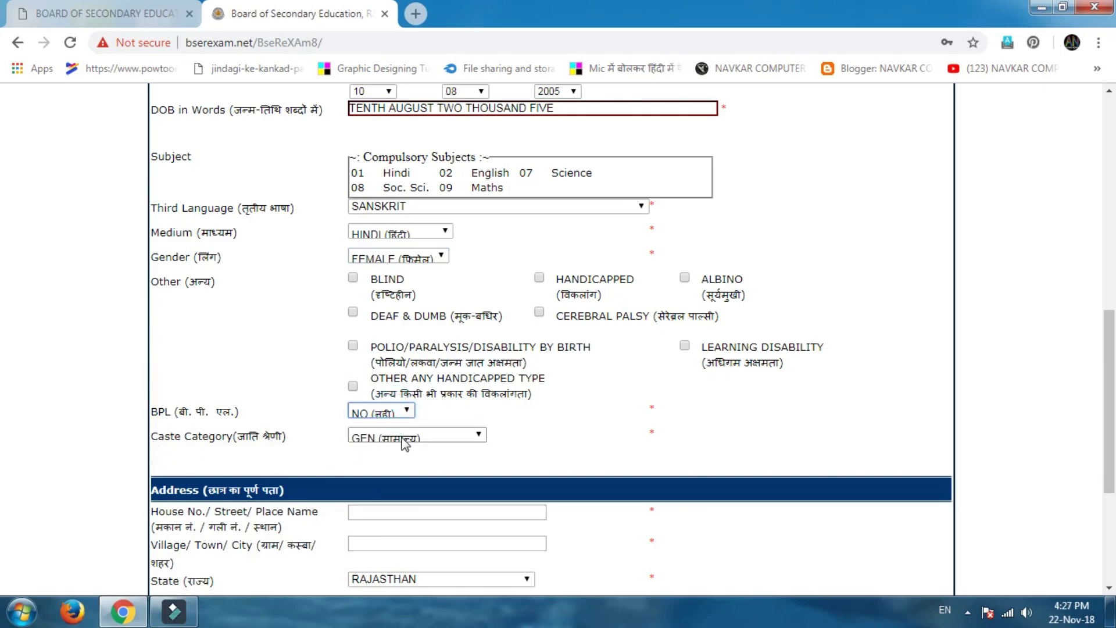
left_click(405, 441)
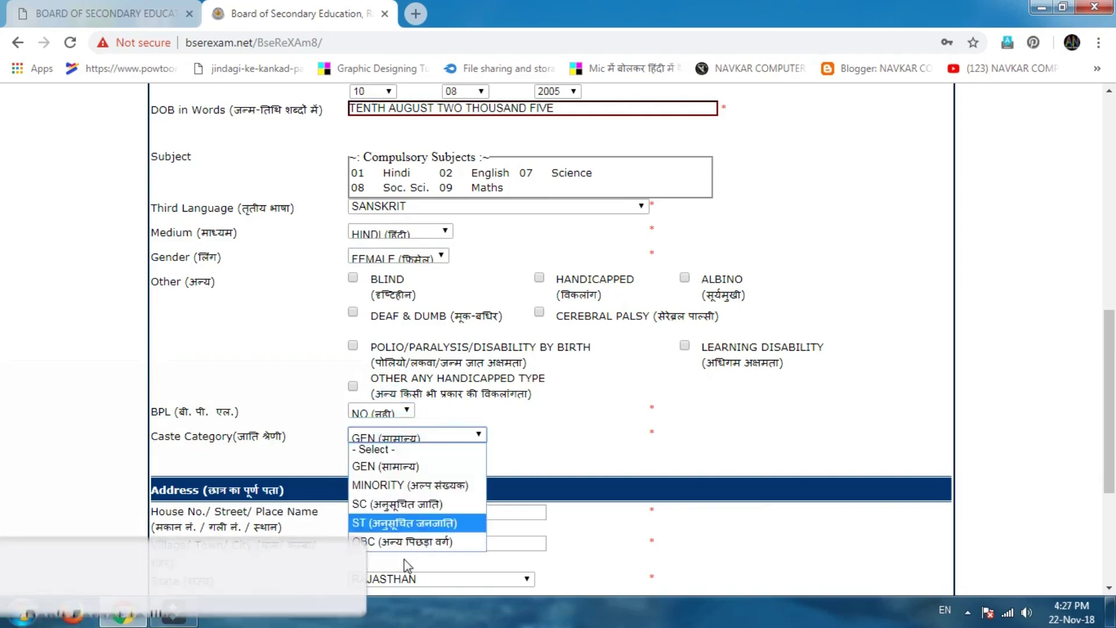
Set the caste category to OBC and fill in the house/street and village address.
left_click(401, 539)
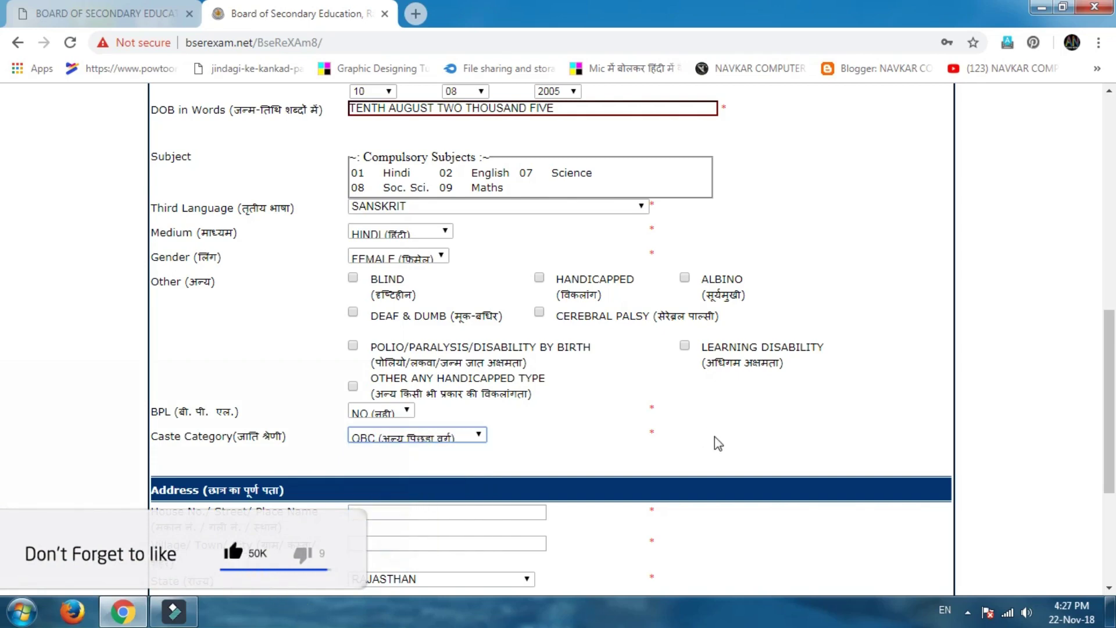
scroll(714, 436, "down", 4)
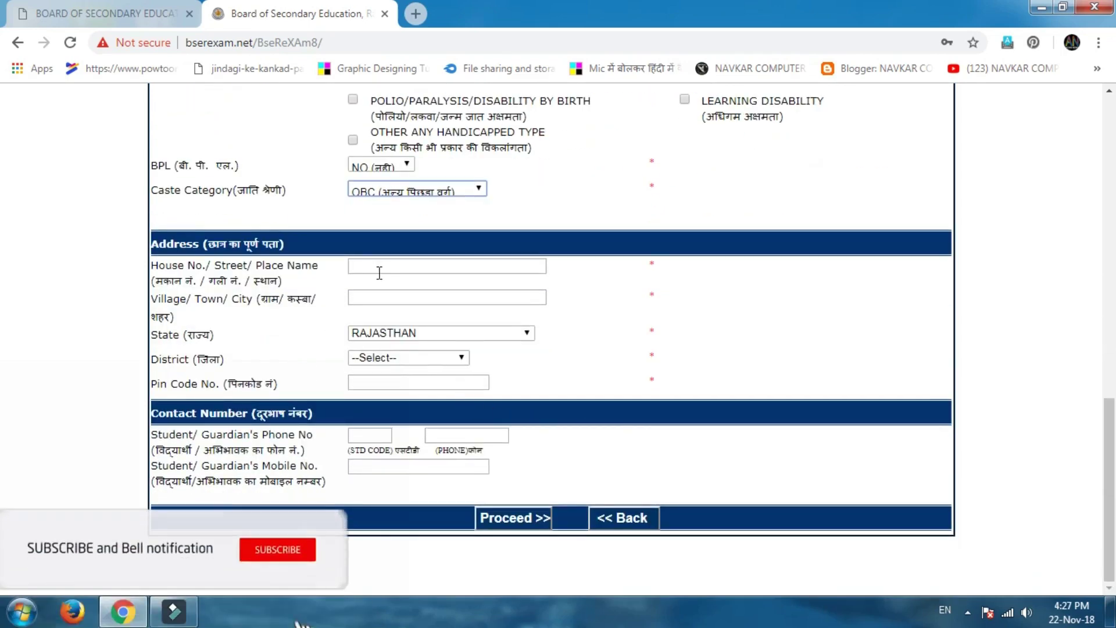
left_click(379, 267)
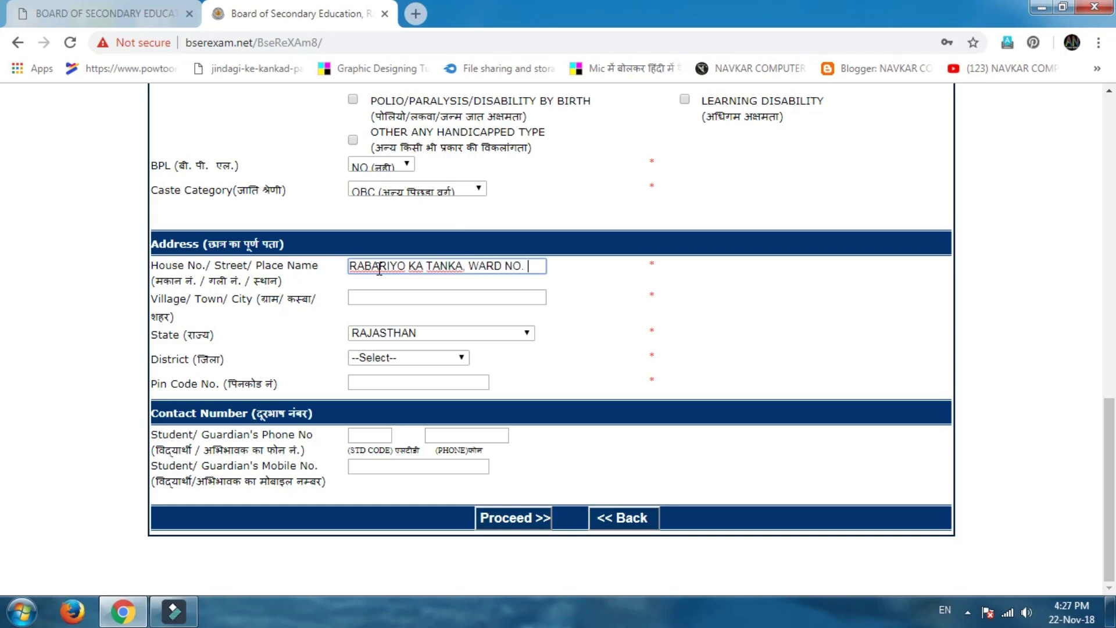
key("Tab")
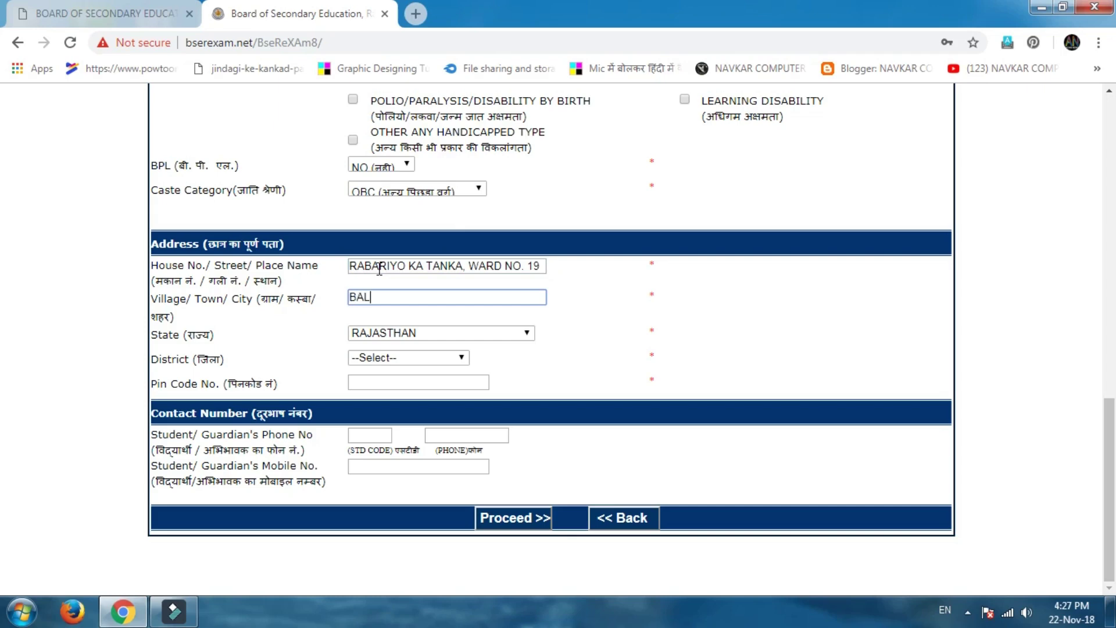
key("Tab")
key("Tab")
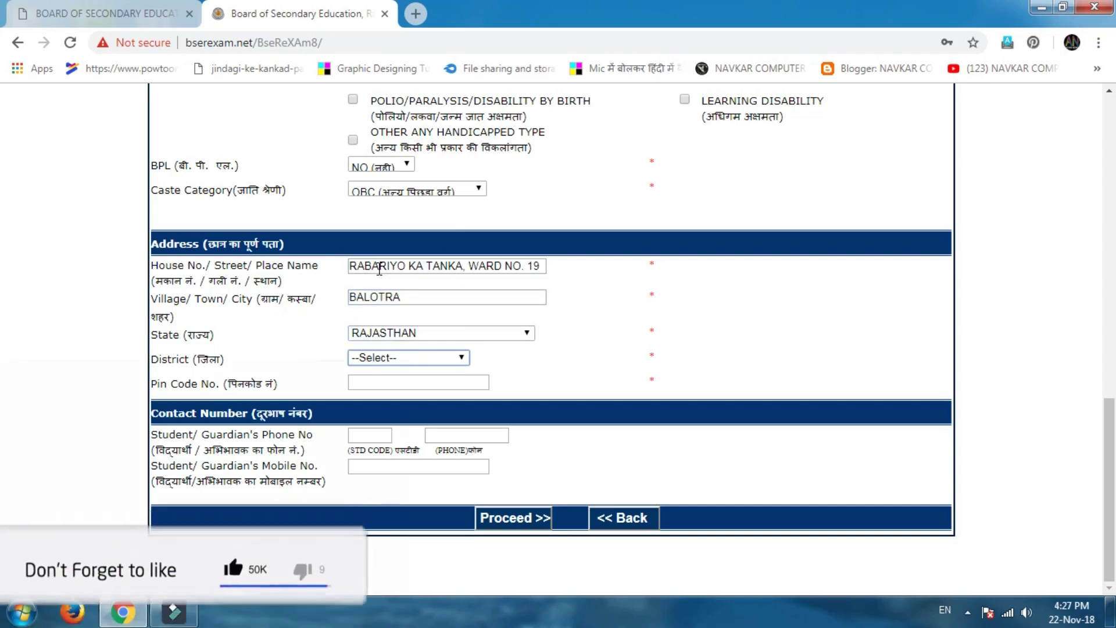
Select BARMER as the district, then enter the pin code and mobile number.
key("r")
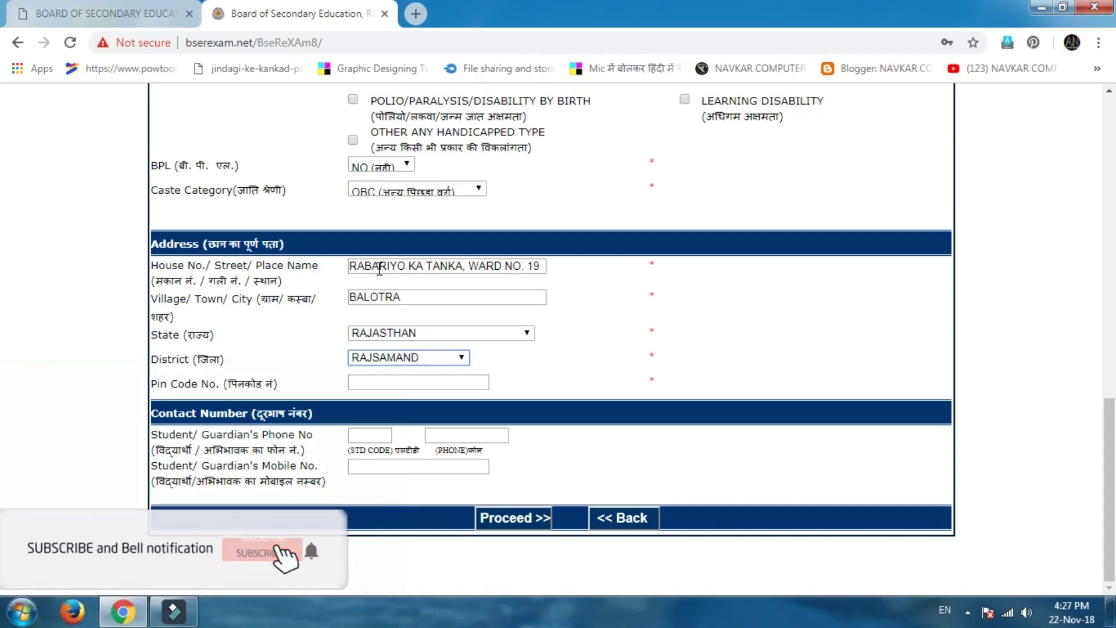
key("s")
key("s")
key("b")
key("a")
key("r")
key("m")
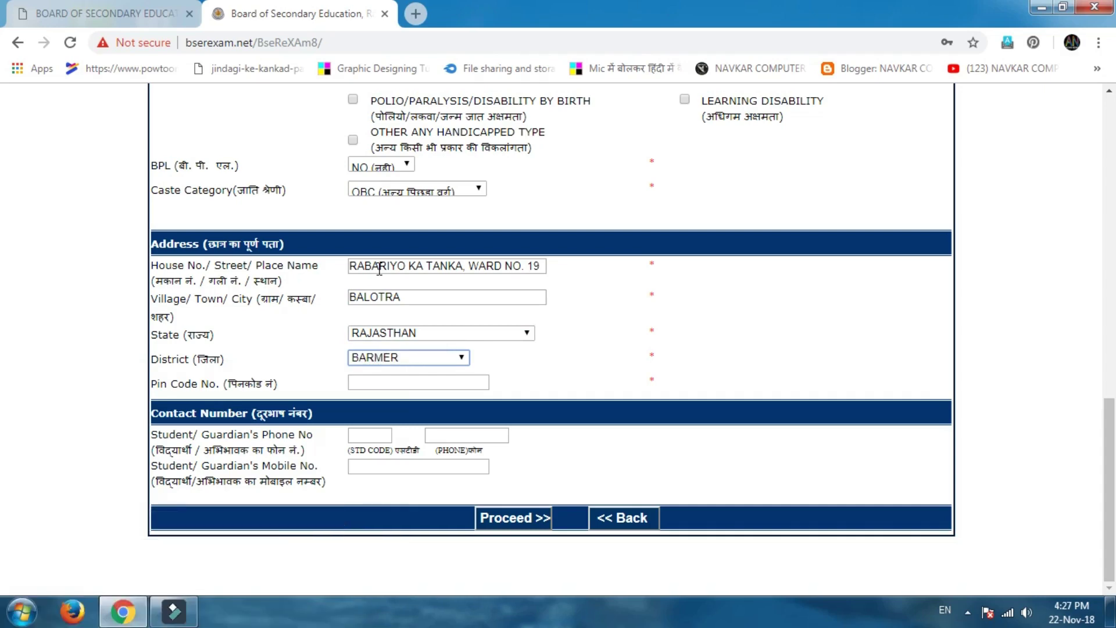
key("Tab")
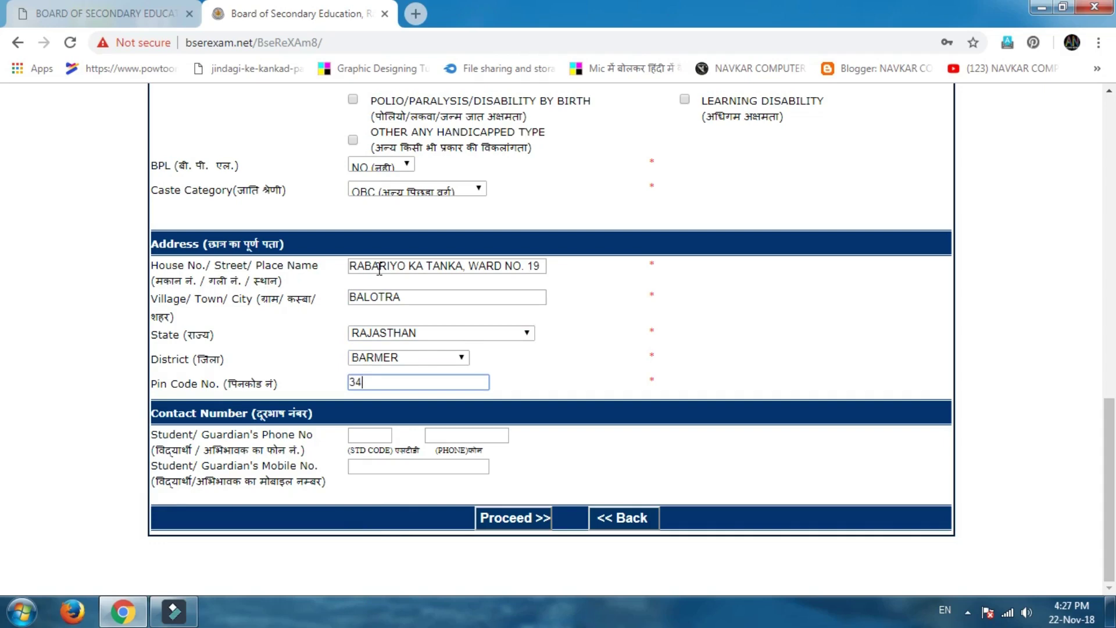
type("344022")
left_click(373, 466)
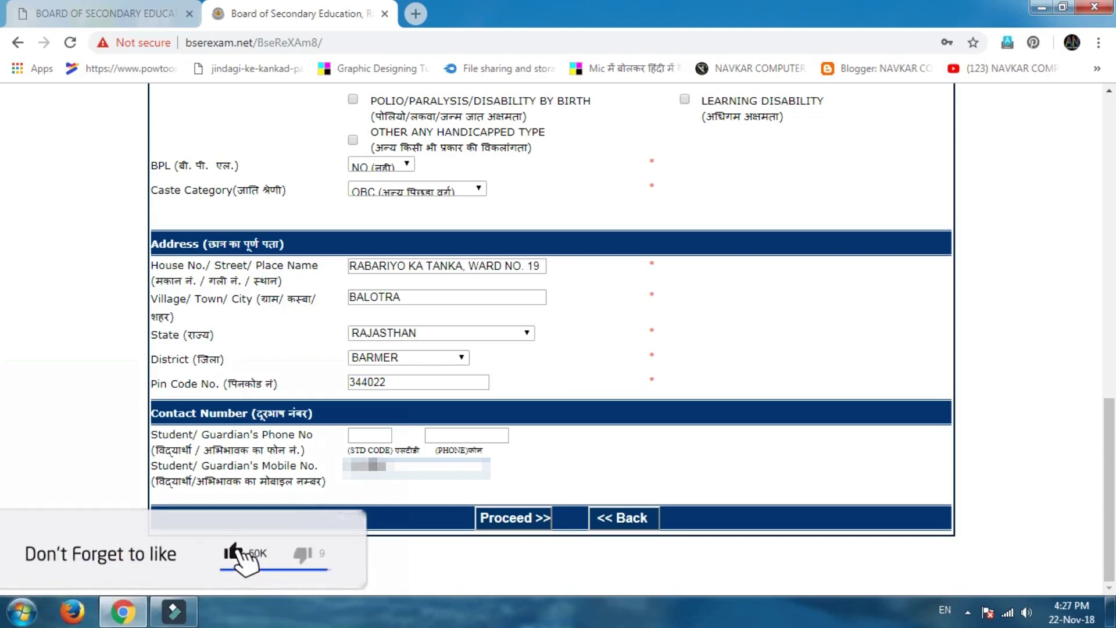
type("98765")
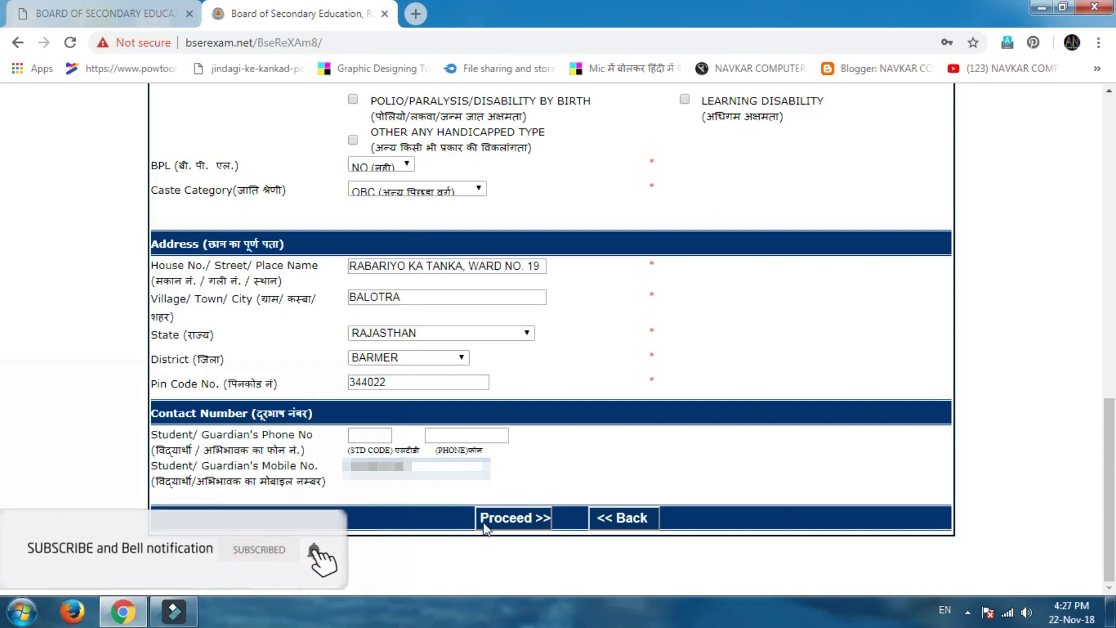
Save the candidate record, dismiss the confirmation and go back to the main menu.
left_click(545, 519)
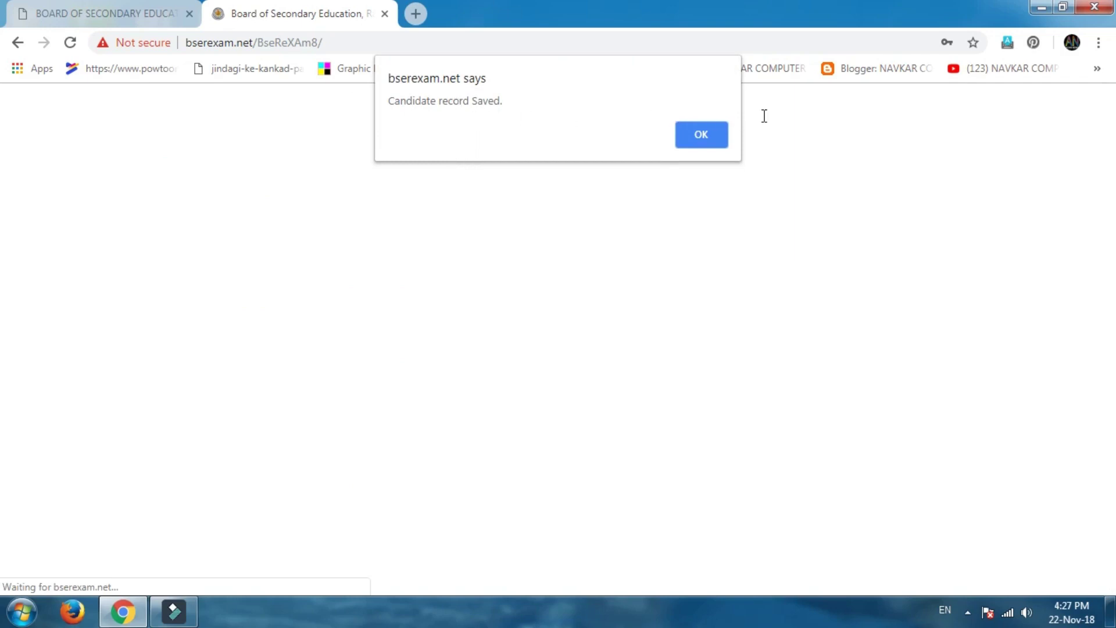
left_click(710, 141)
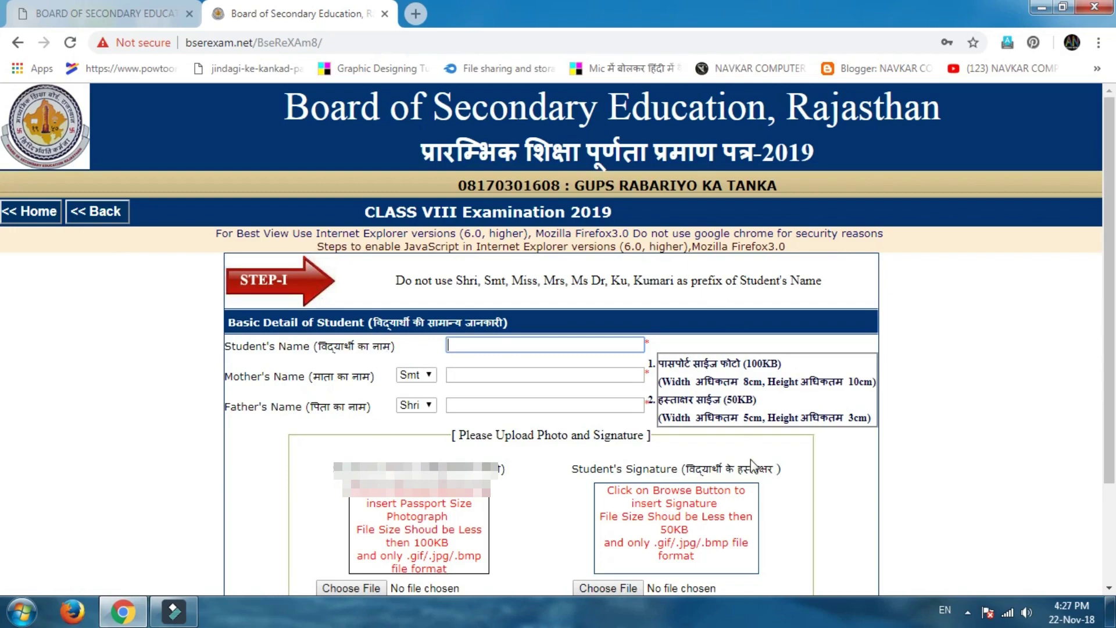
scroll(756, 494, "down", 2)
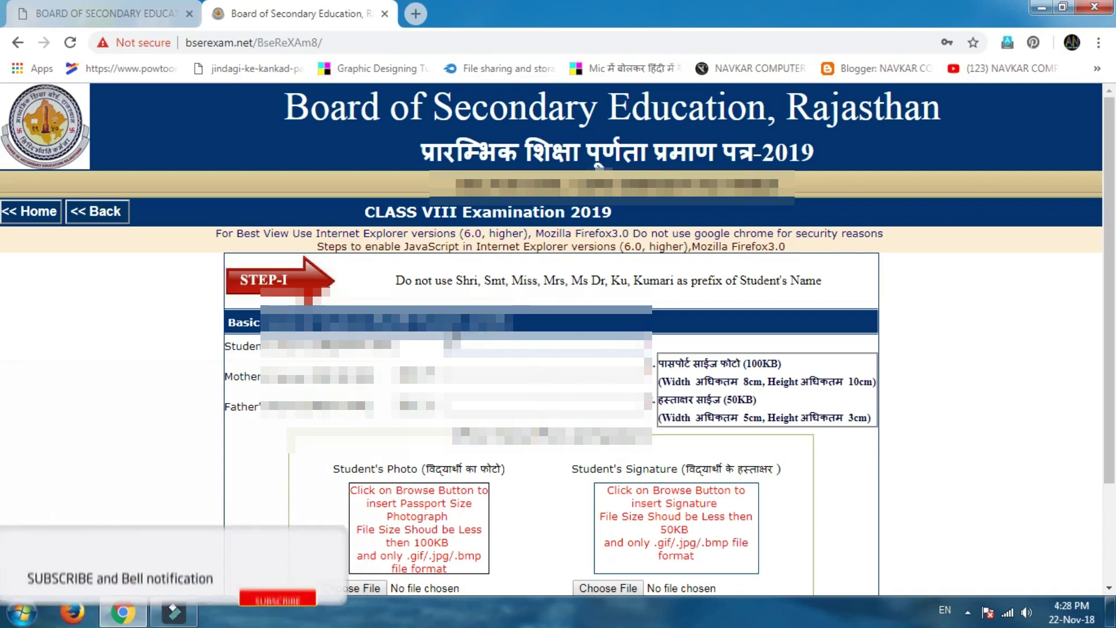
left_click(93, 212)
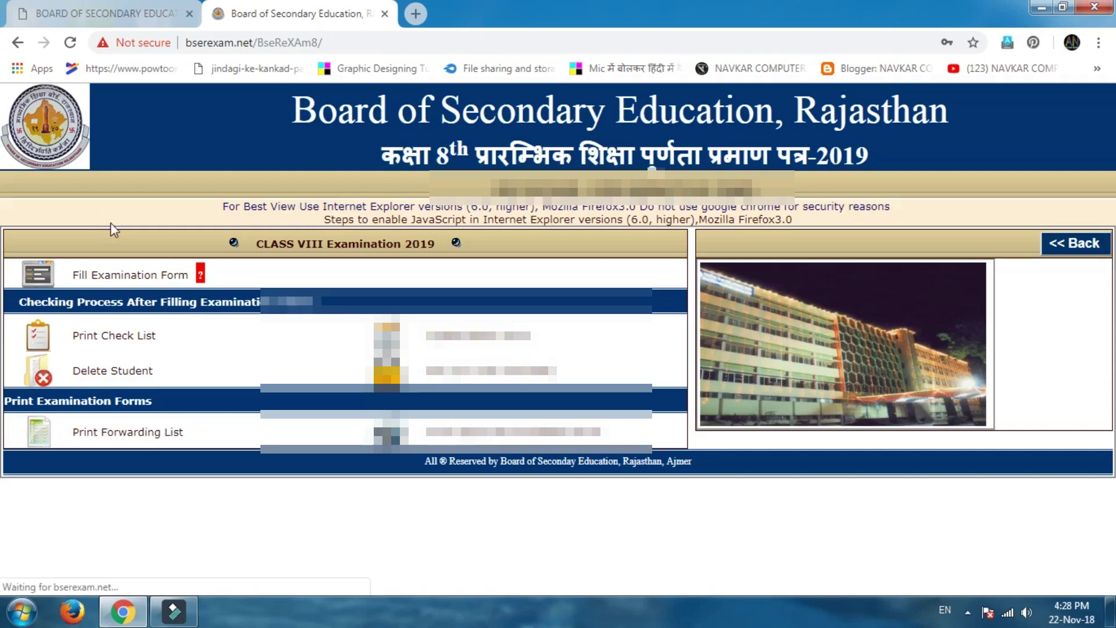
In the Print Check List candidate list, tick candidates 11, 7, 6, 5, 4, 3, 2 and 1.
left_click(147, 337)
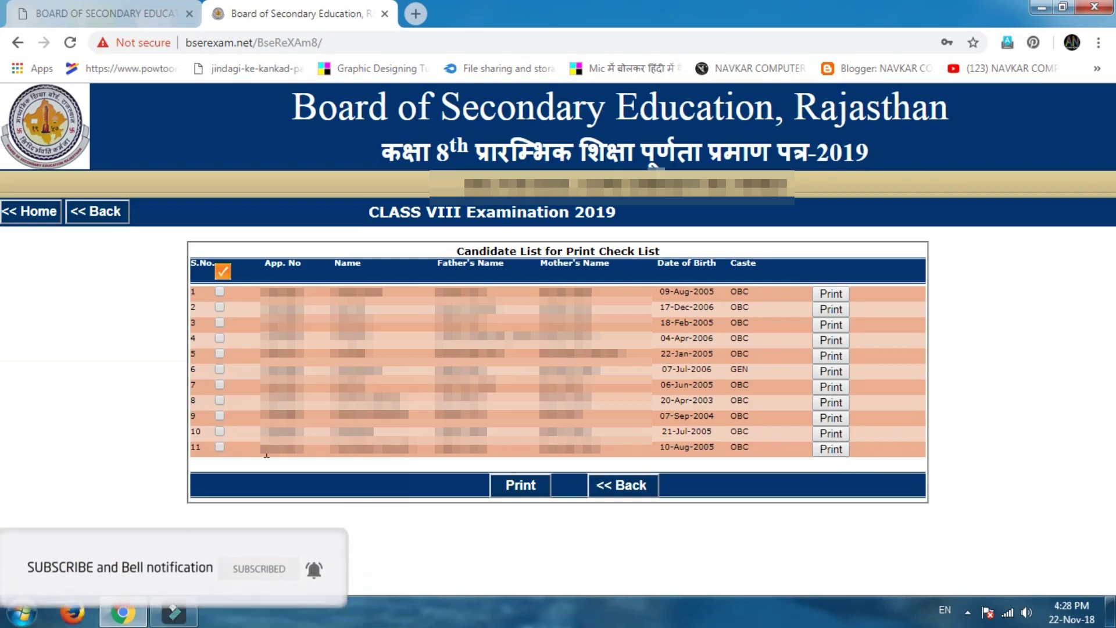
left_click(221, 449)
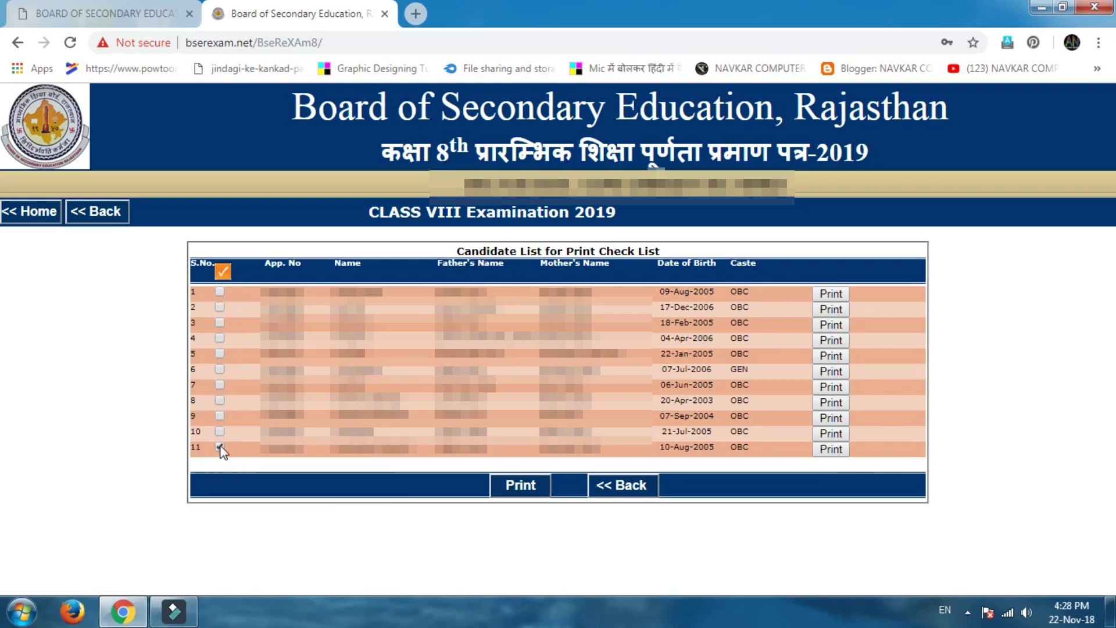
left_click(220, 384)
left_click(220, 369)
left_click(220, 353)
left_click(220, 338)
left_click(220, 322)
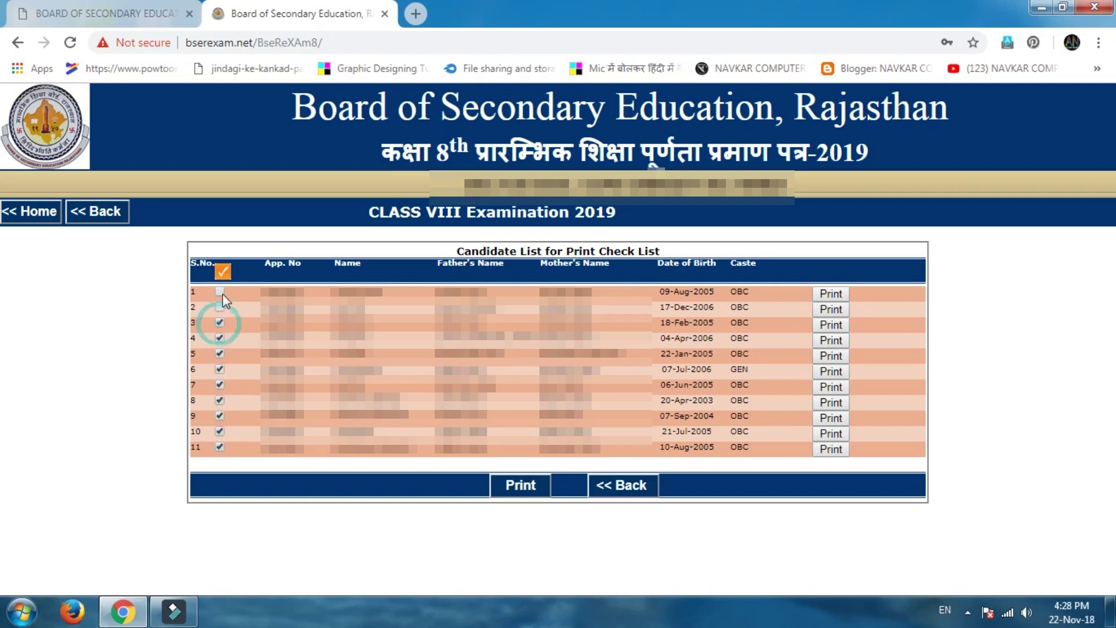
left_click(220, 307)
left_click(220, 291)
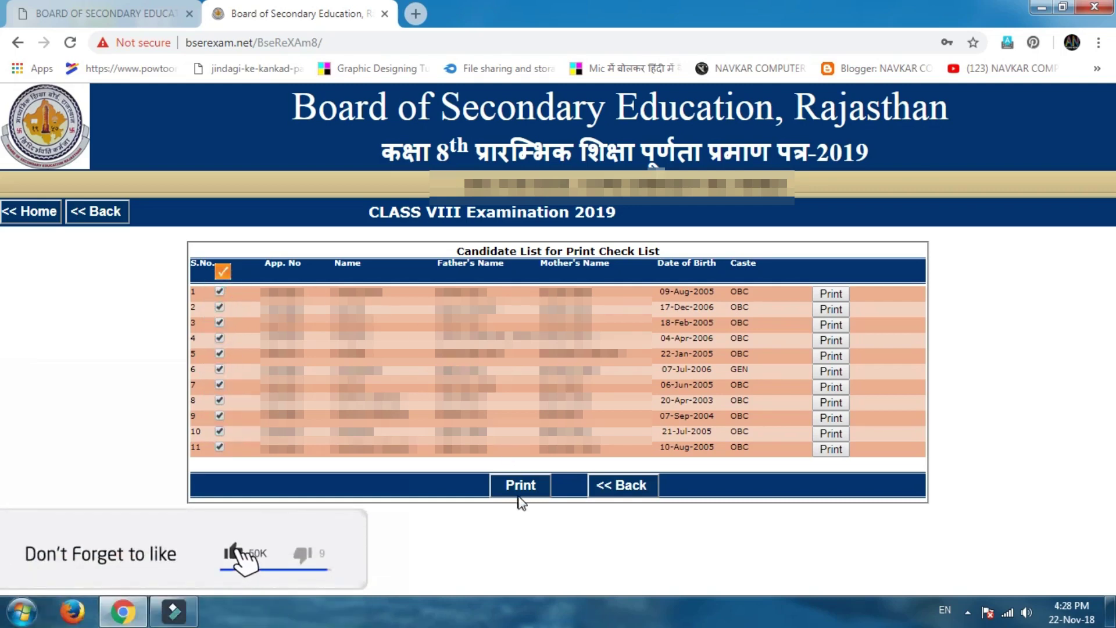
Generate the check list for the ticked candidates and scroll through its pages.
left_click(518, 495)
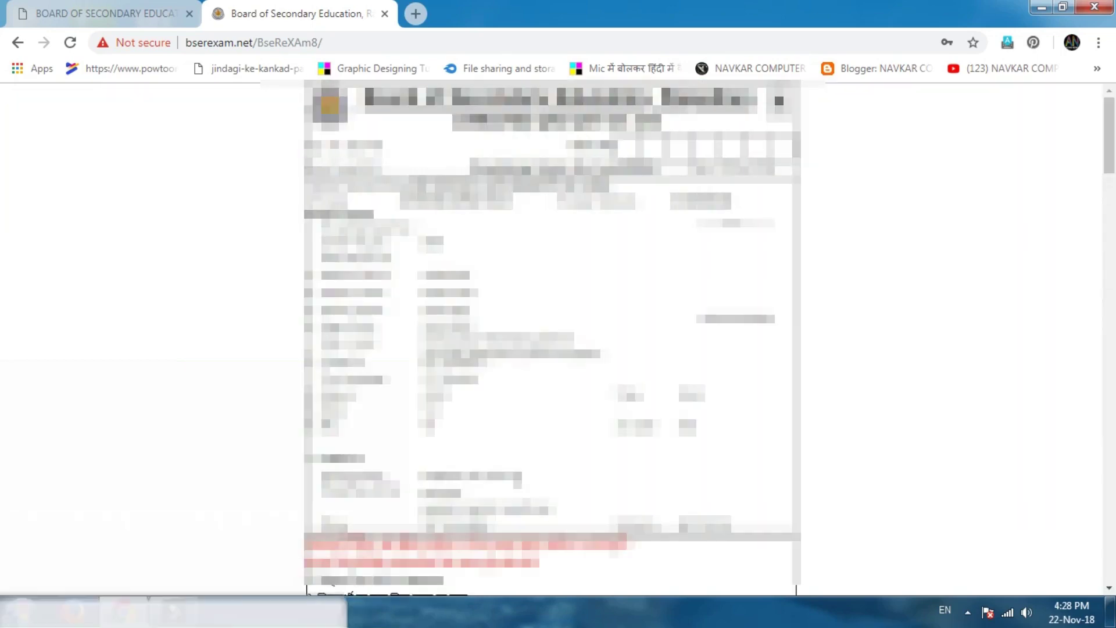
scroll(552, 337, "down", 5)
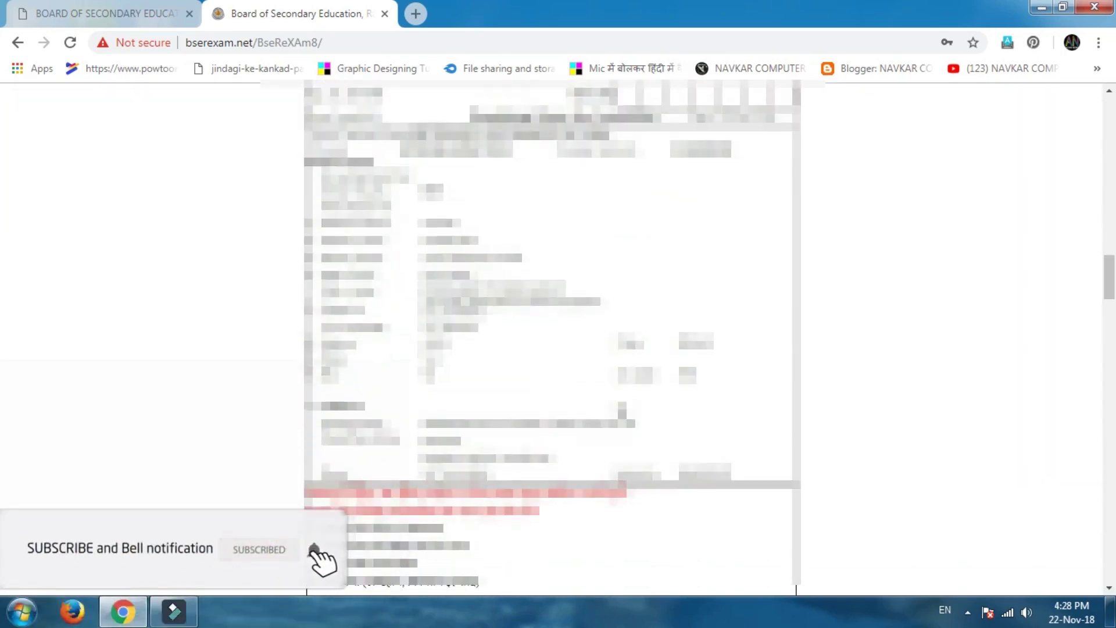
scroll(552, 337, "down", 7)
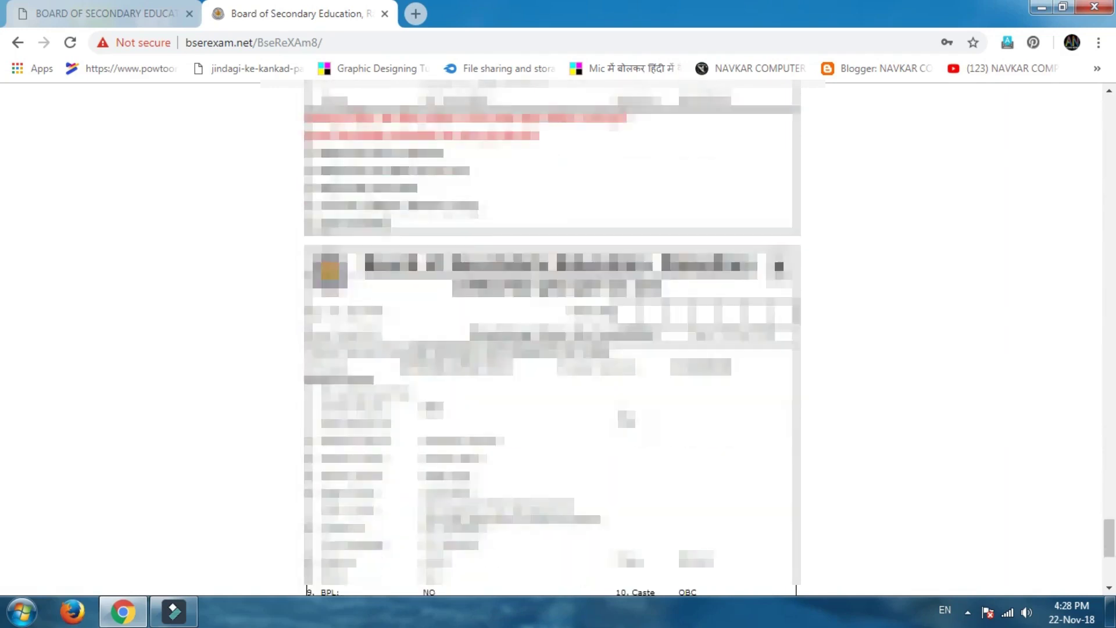
scroll(552, 337, "down", 6)
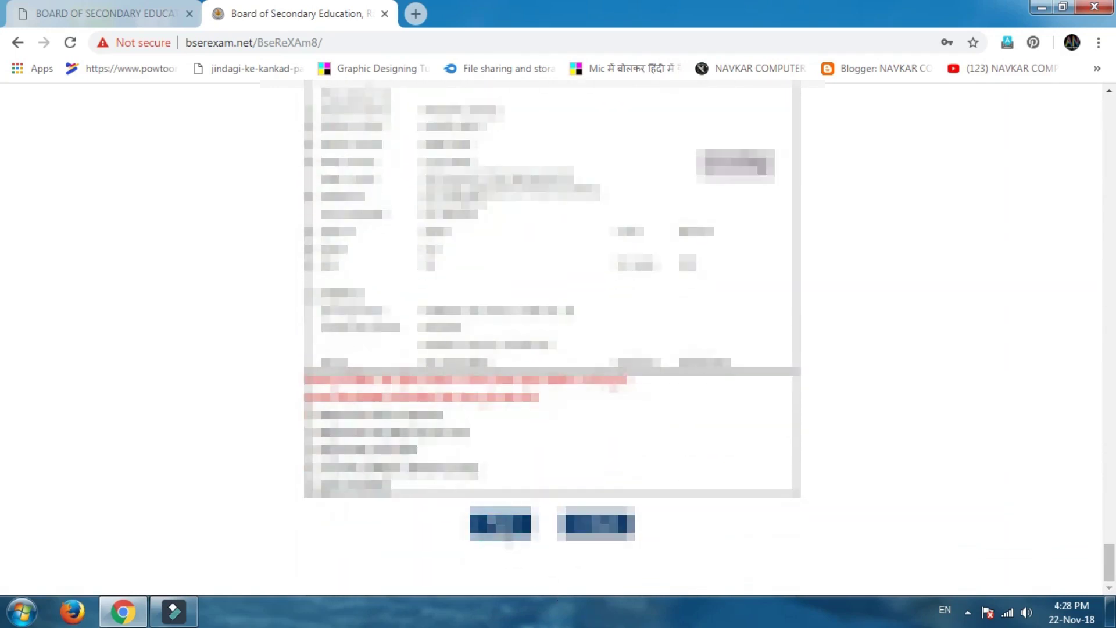
Print the check list with destination Save as PDF, saving it into Pictures.
left_click(500, 523)
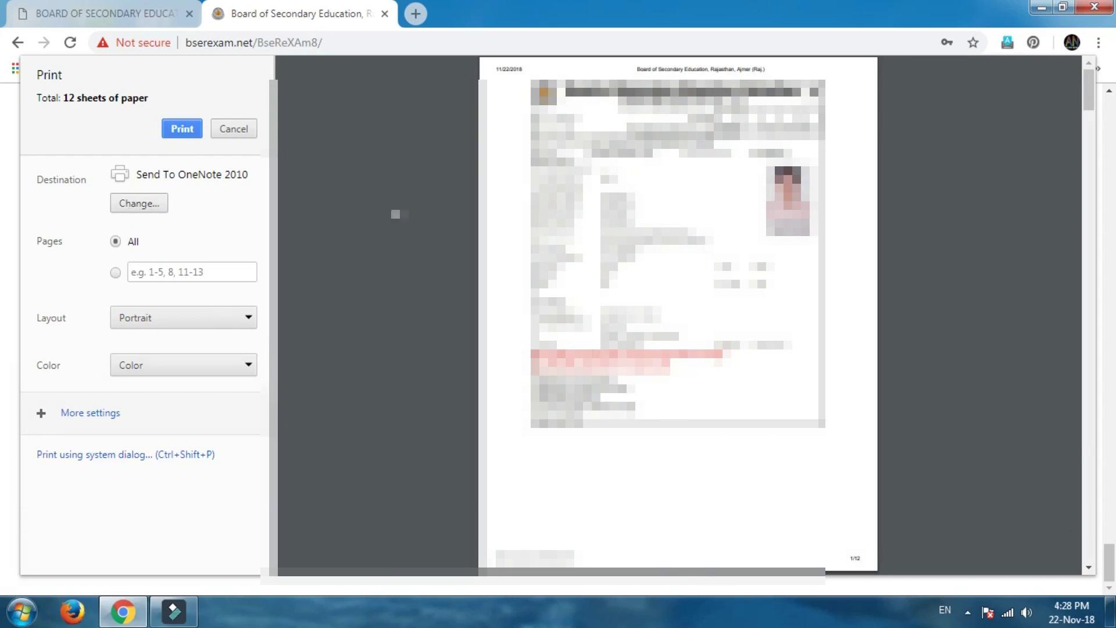
left_click(144, 208)
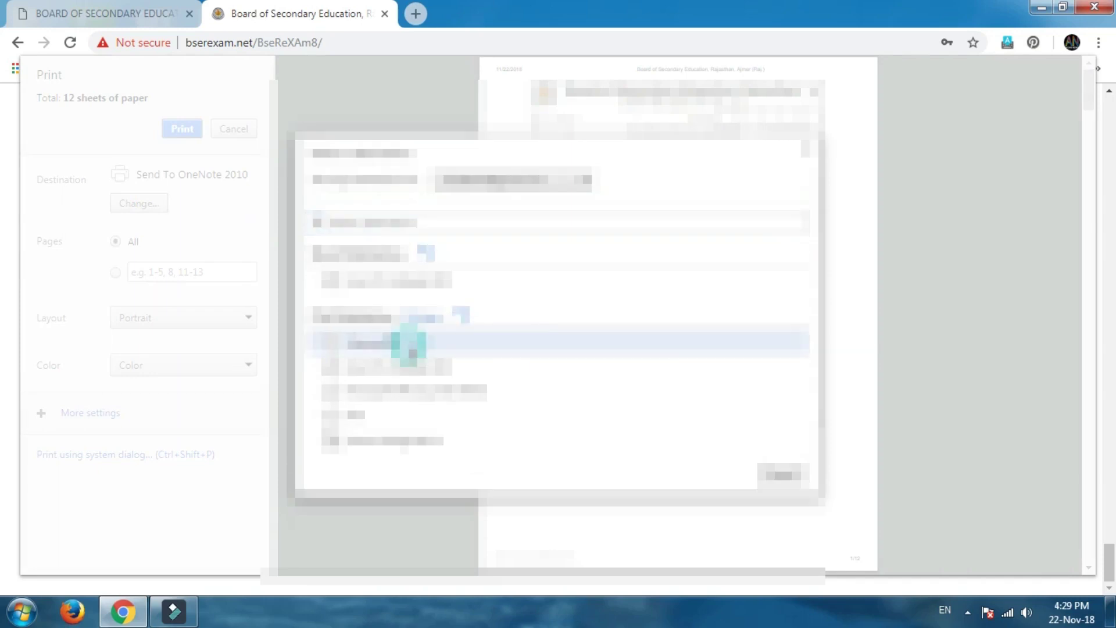
left_click(383, 343)
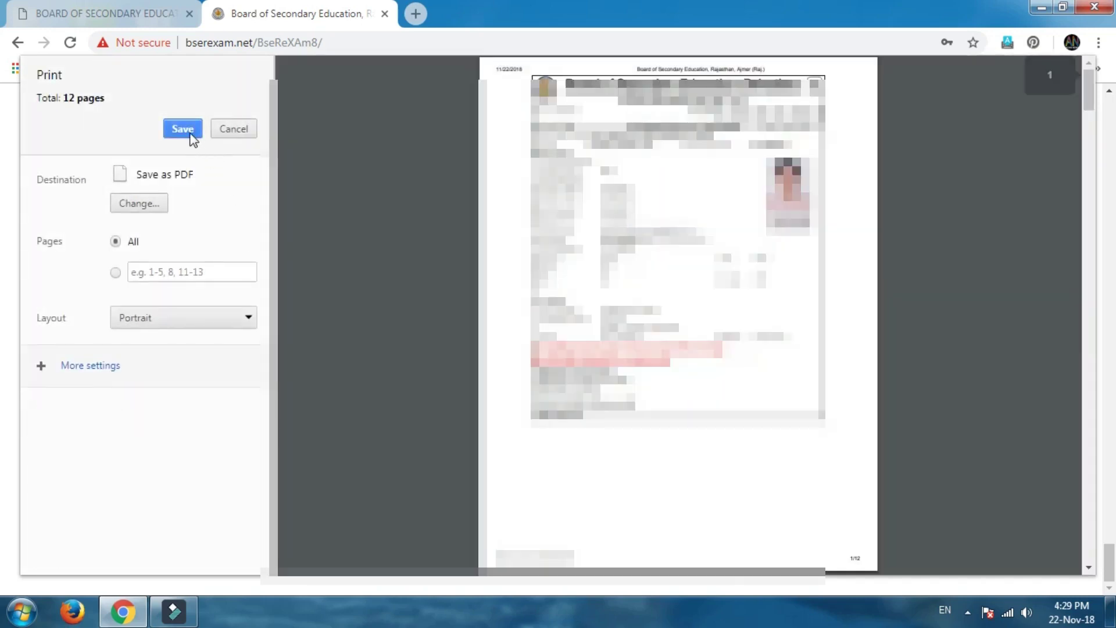
left_click(193, 137)
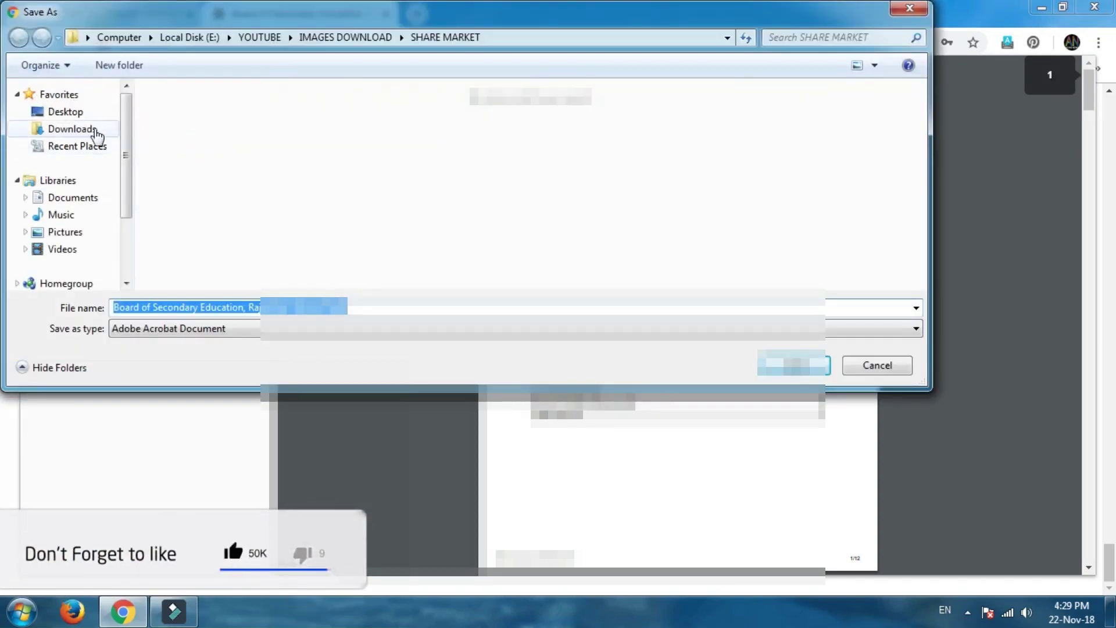
left_click(84, 234)
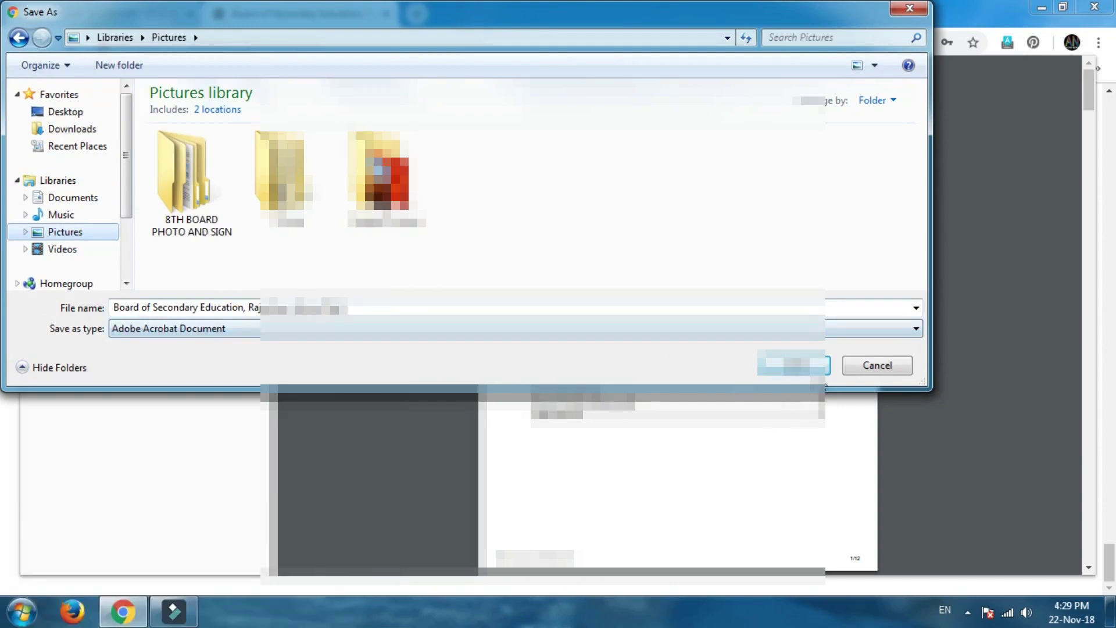
left_click(819, 365)
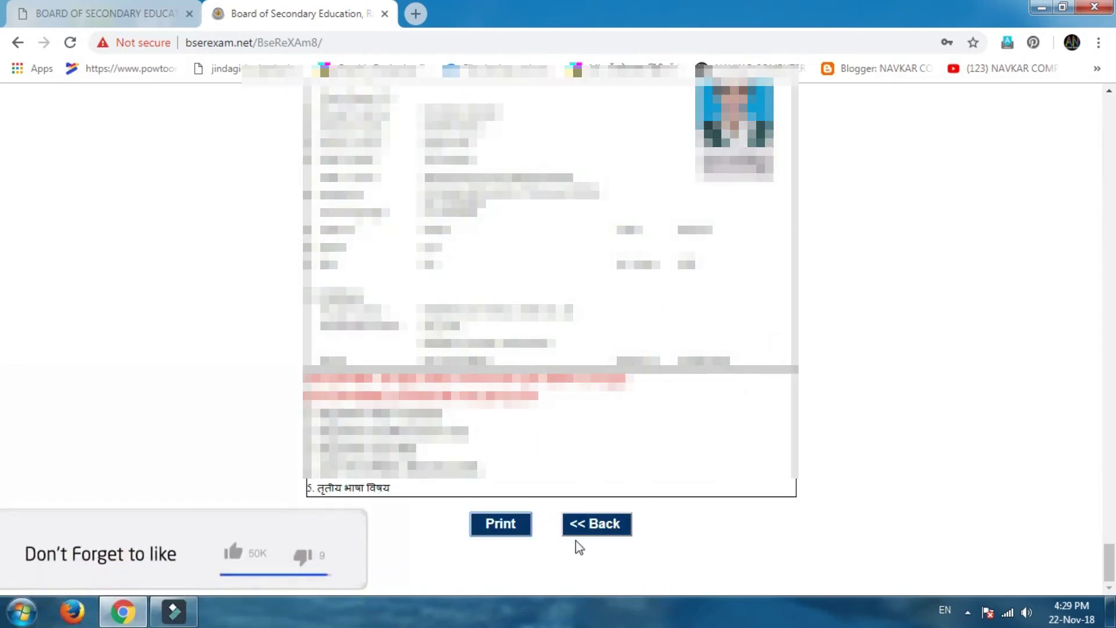
Go back to the Class VIII menu and open the Update Exam Form candidate list.
left_click(602, 530)
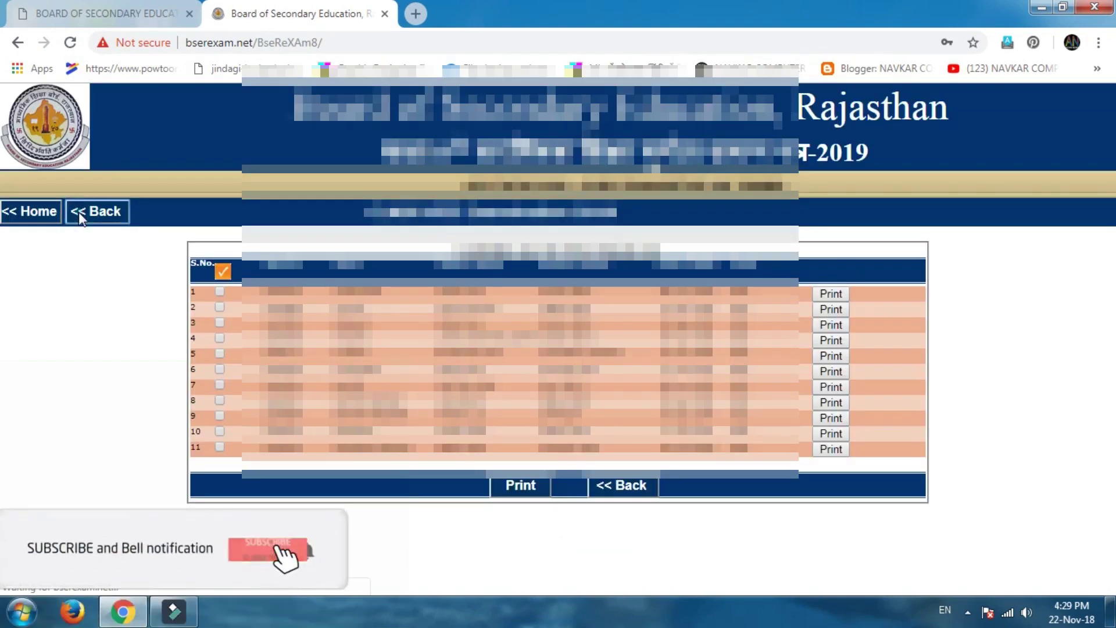
left_click(79, 211)
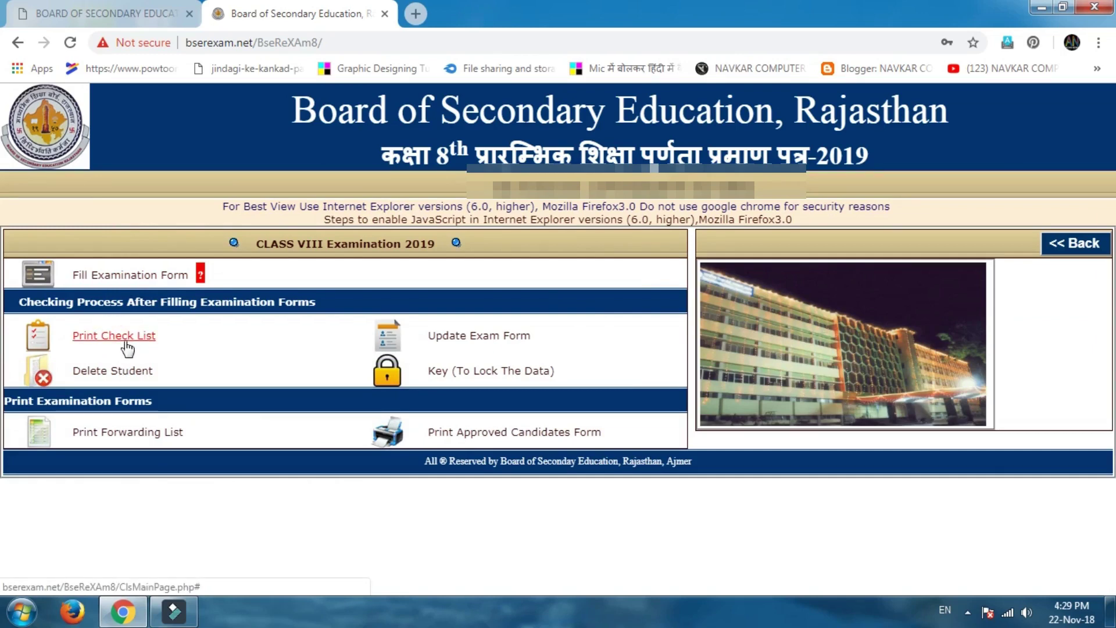
left_click(117, 339)
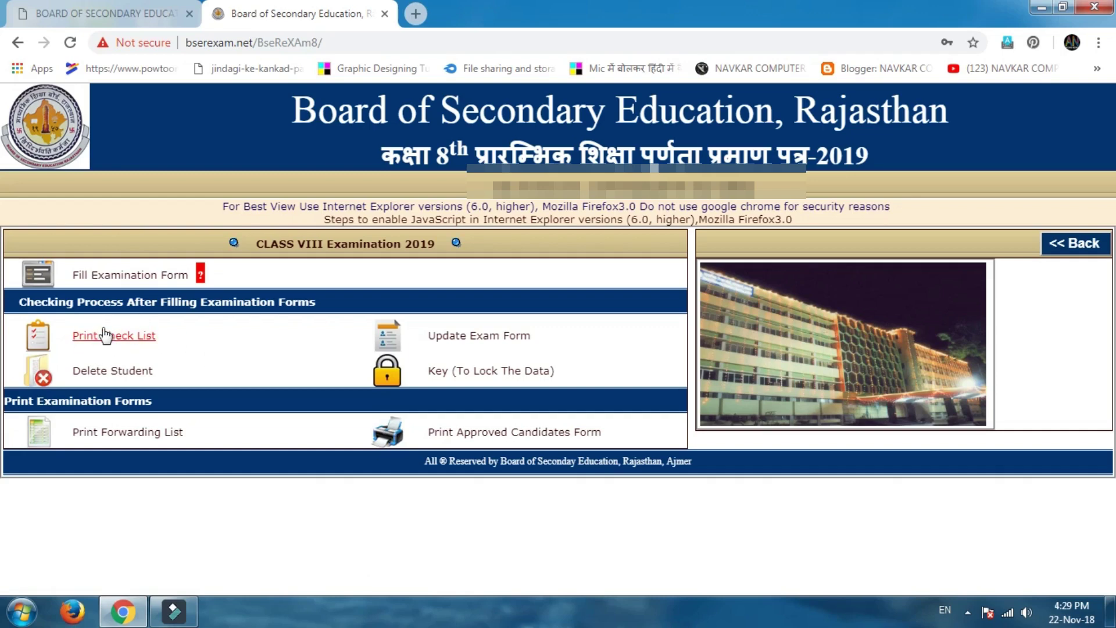
left_click(479, 338)
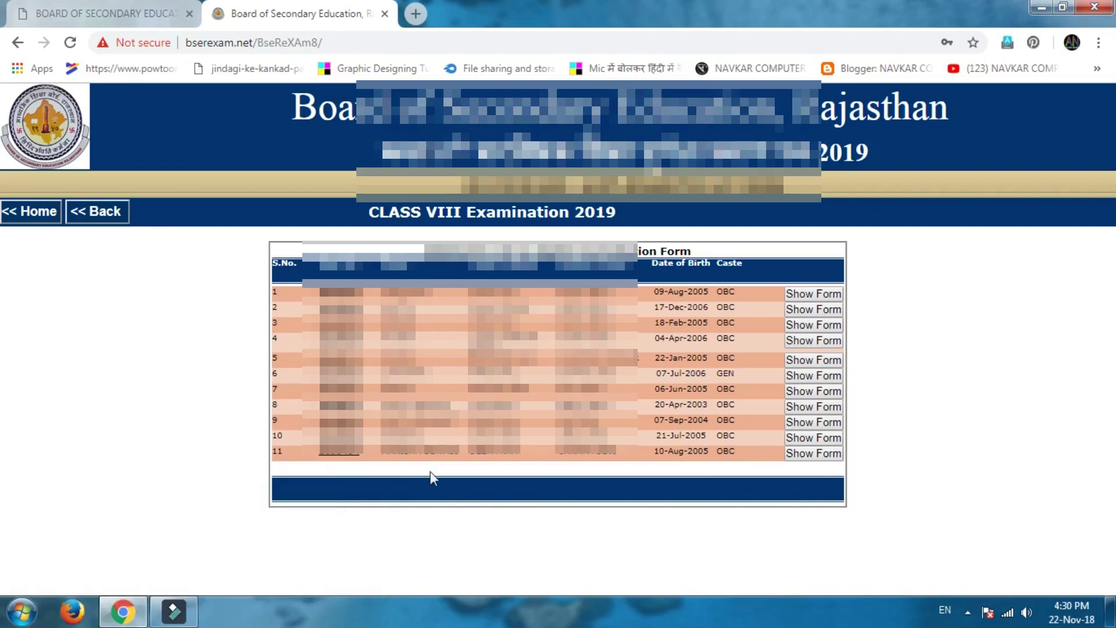
left_click(828, 453)
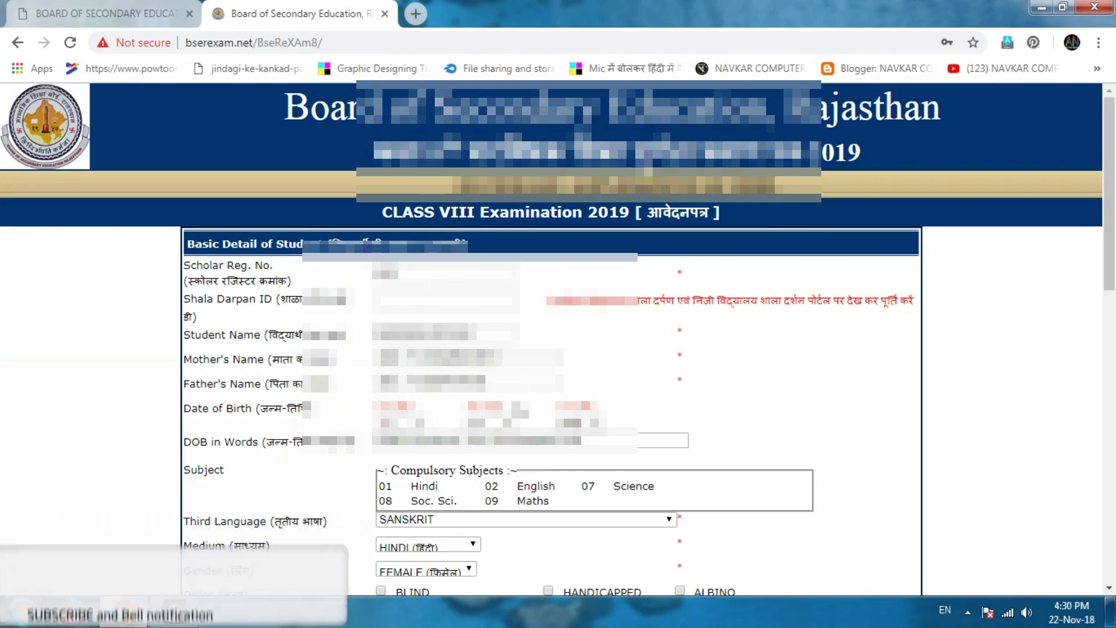
scroll(508, 470, "down", 15)
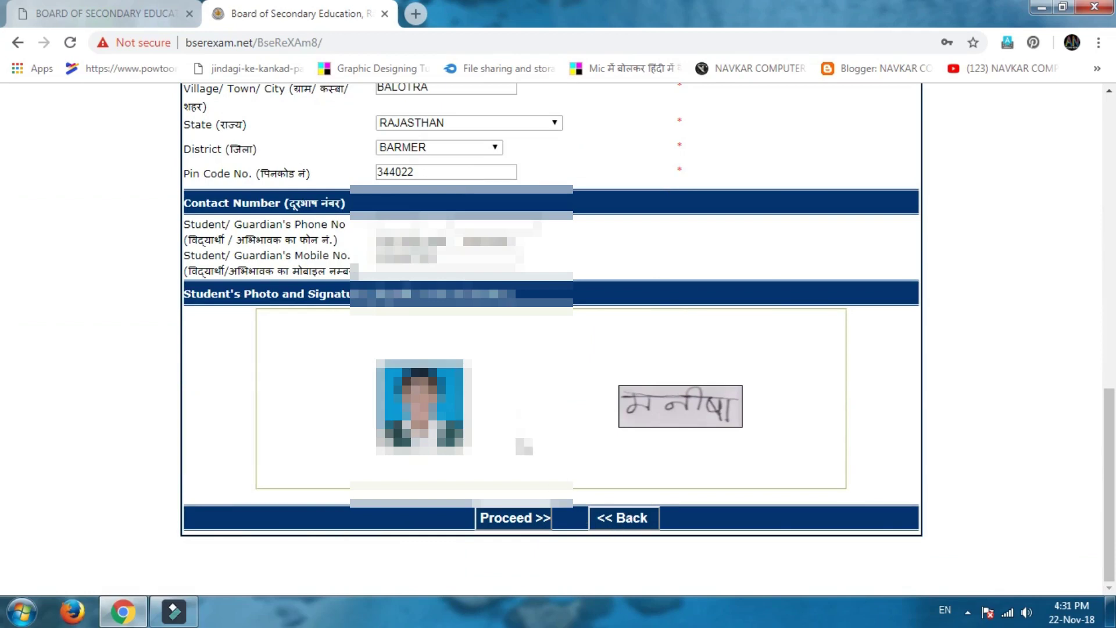
left_click(620, 518)
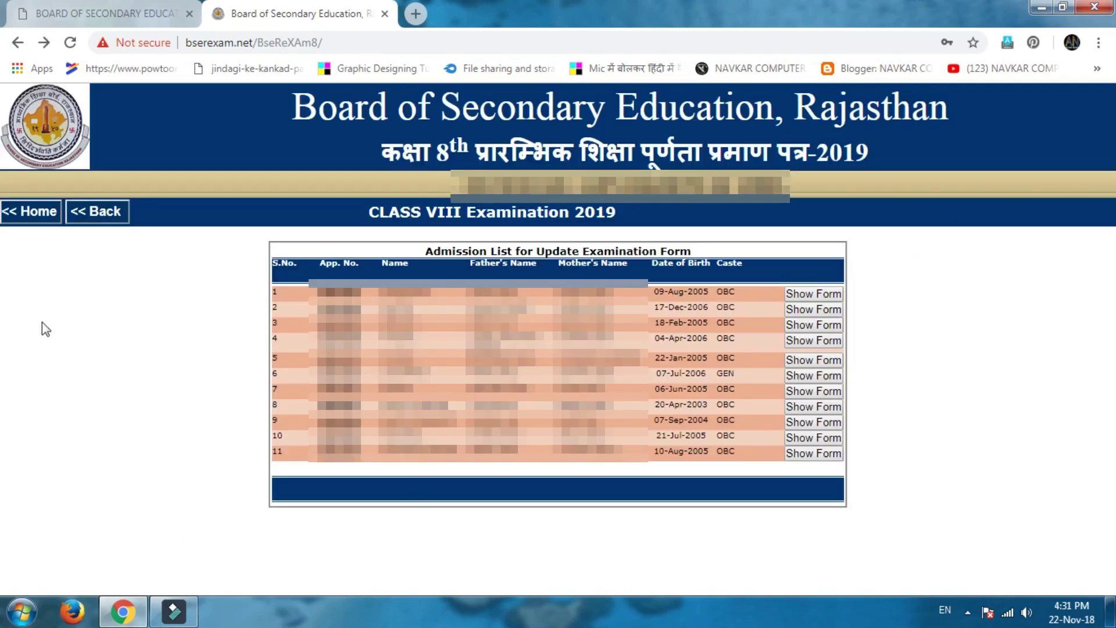
Open the Delete Student list, tick and untick candidate 11, then leave without deleting anyone.
left_click(110, 213)
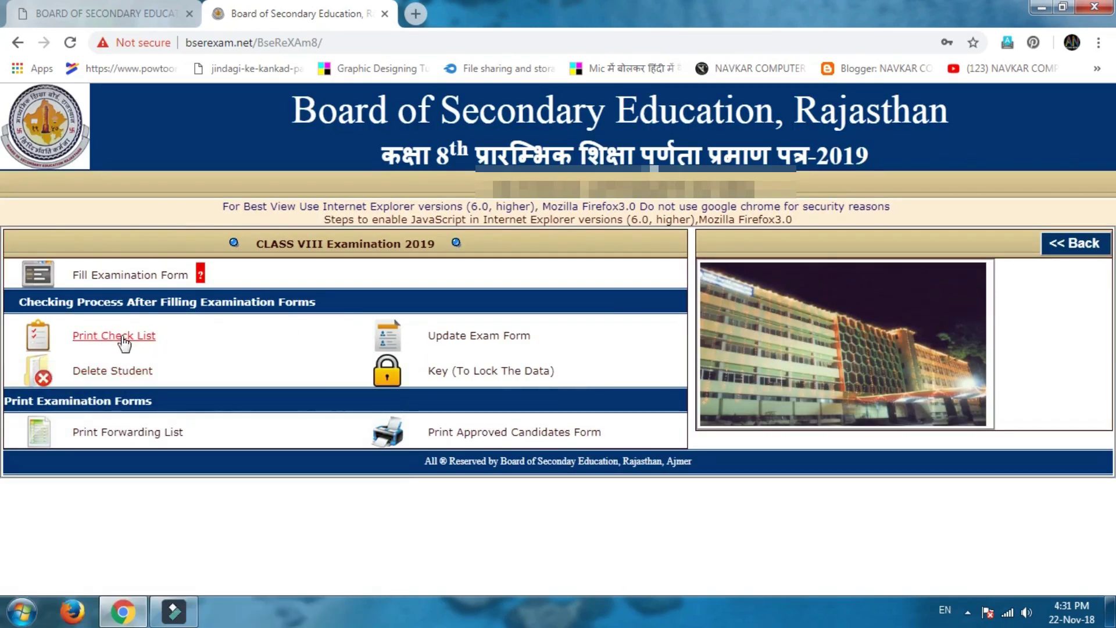
left_click(119, 375)
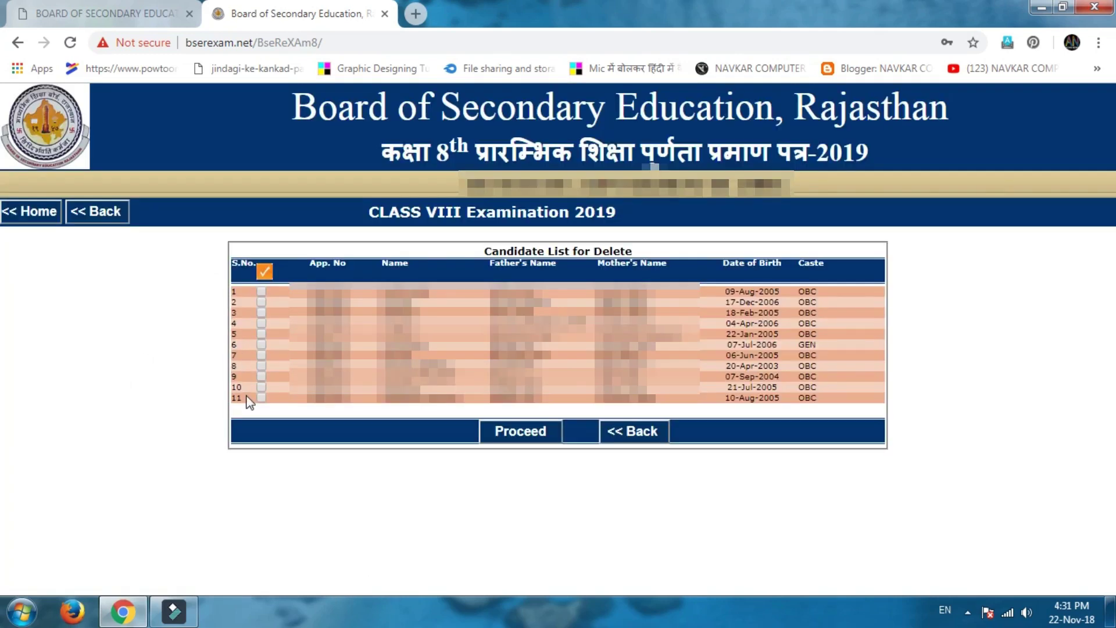
left_click(261, 398)
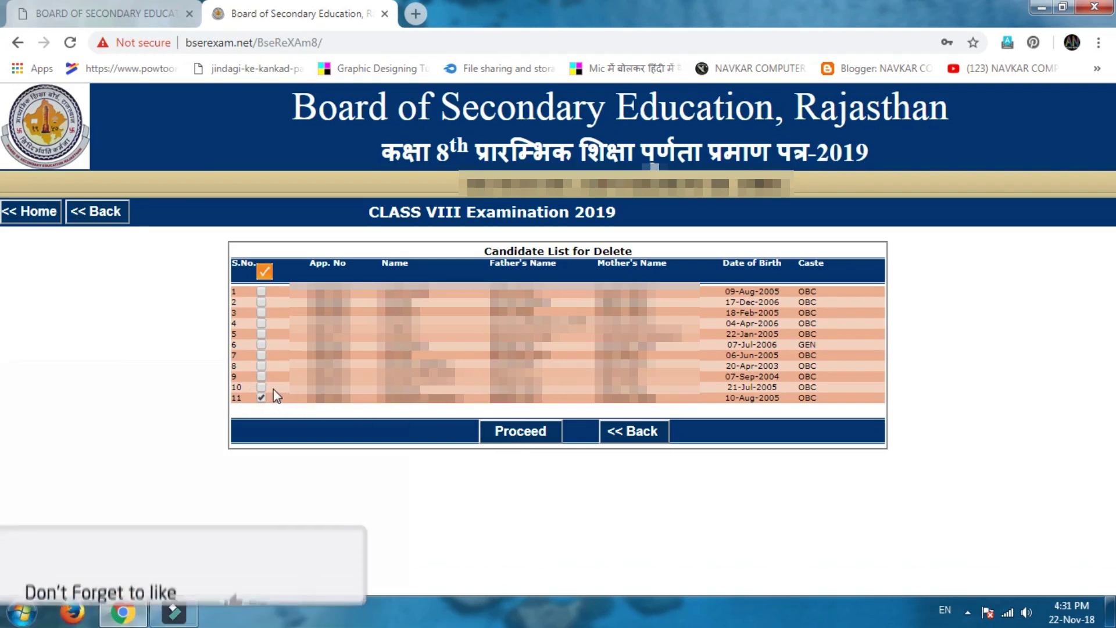
left_click(261, 397)
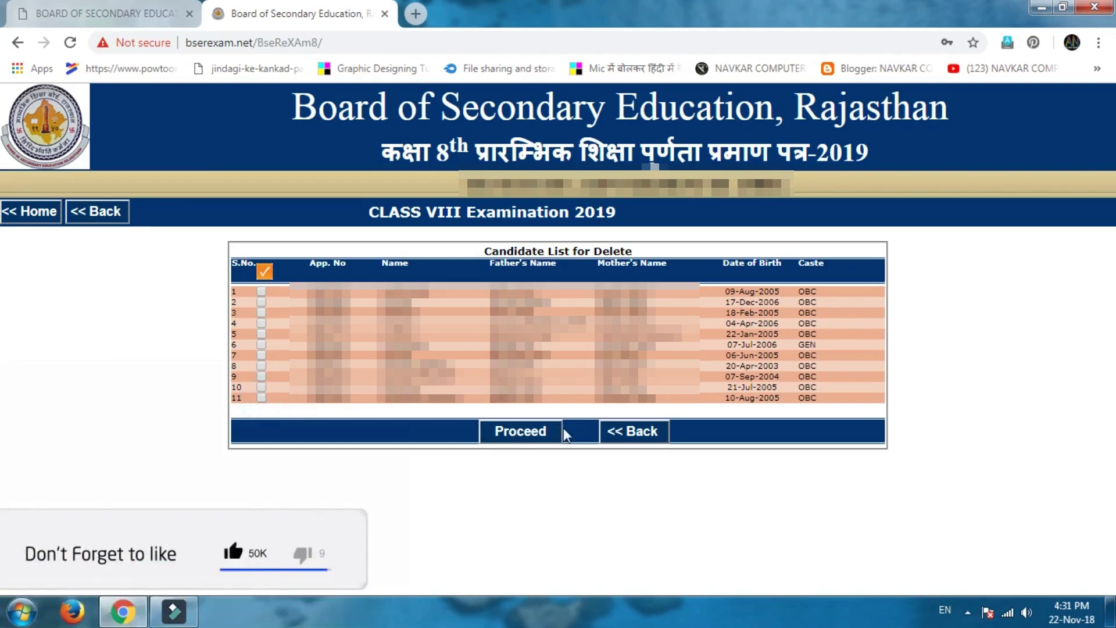
left_click(614, 431)
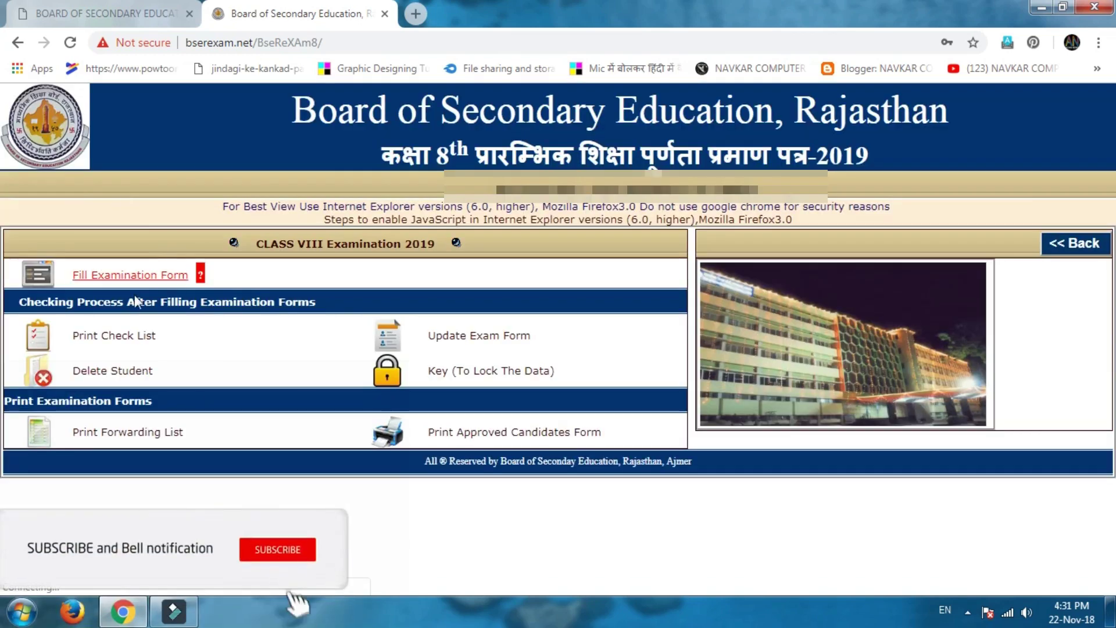